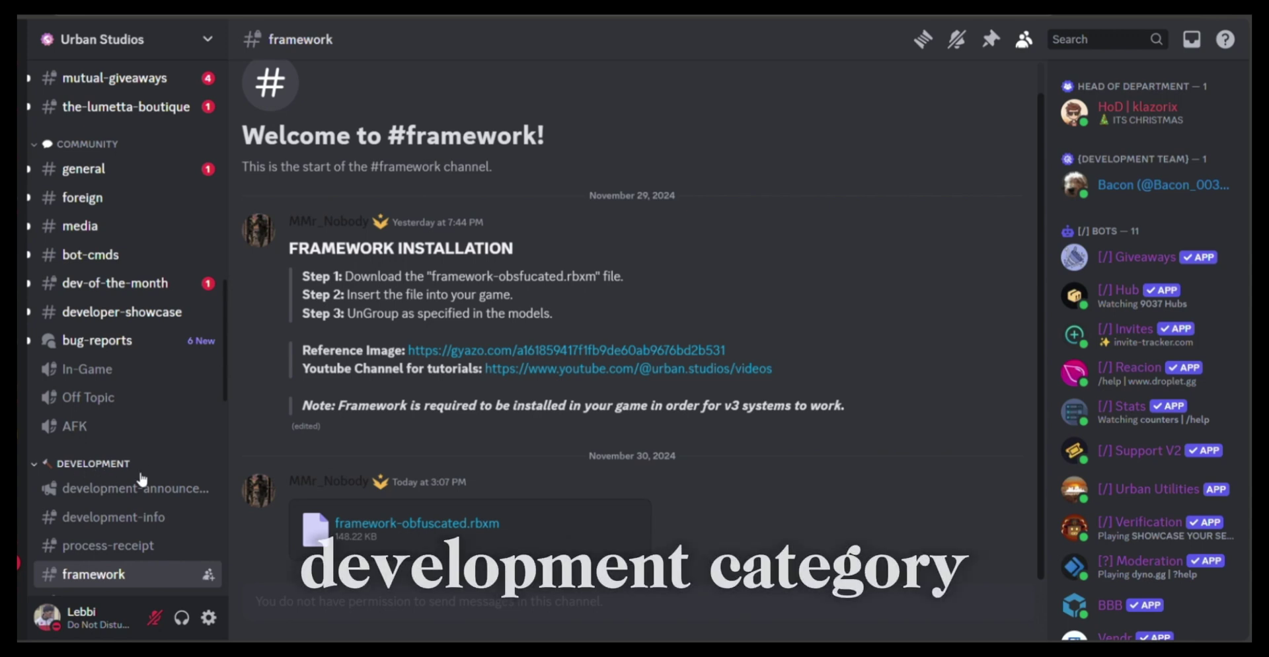
Open the reference image linked in the framework channel and examine the ReplicatedStorage folder layout it shows.
scroll(129, 510, down, 2)
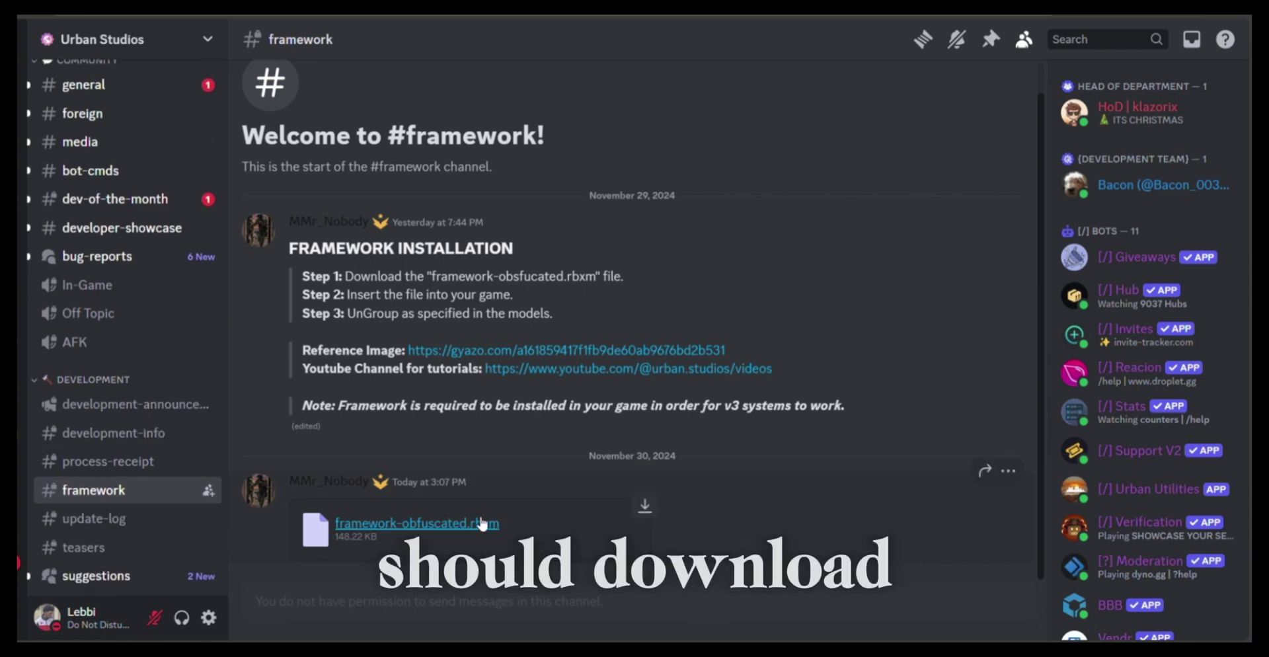
click(512, 356)
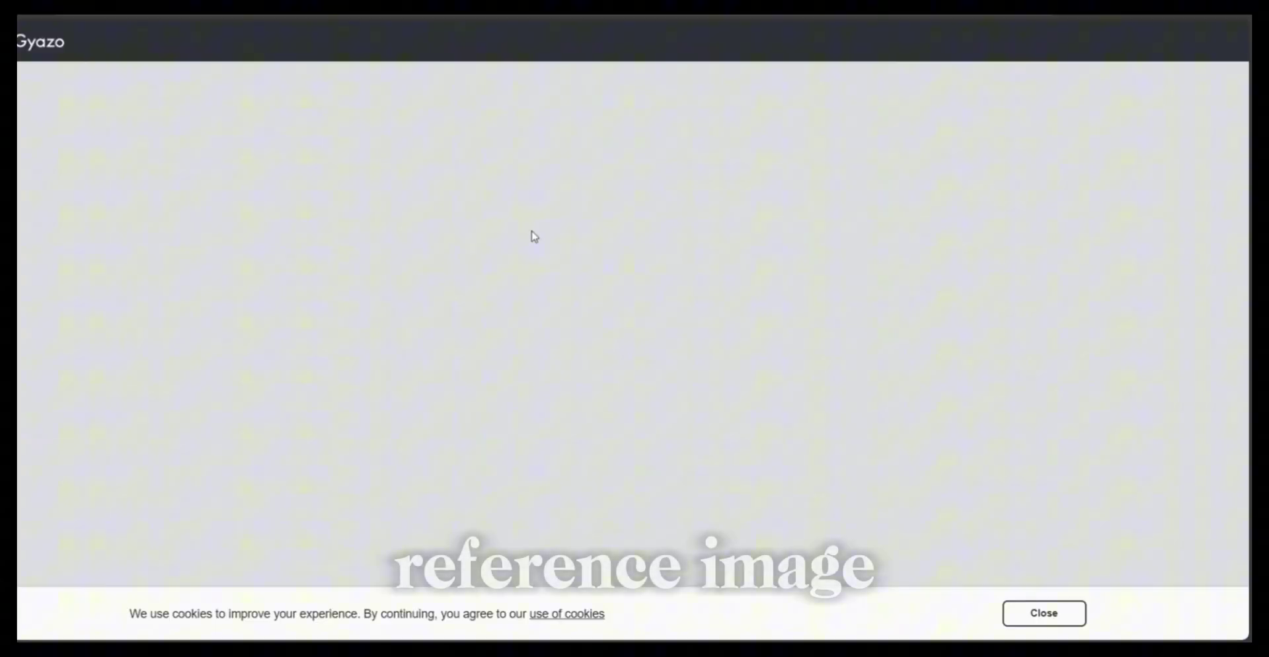
click(510, 290)
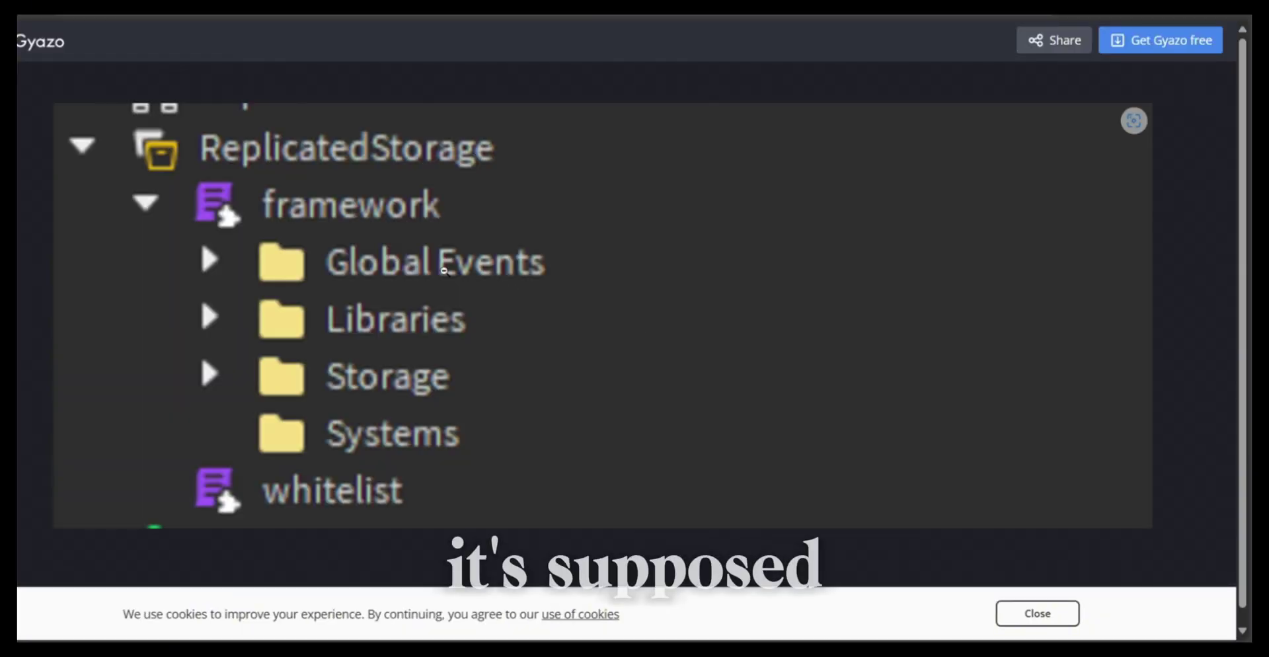
click(359, 297)
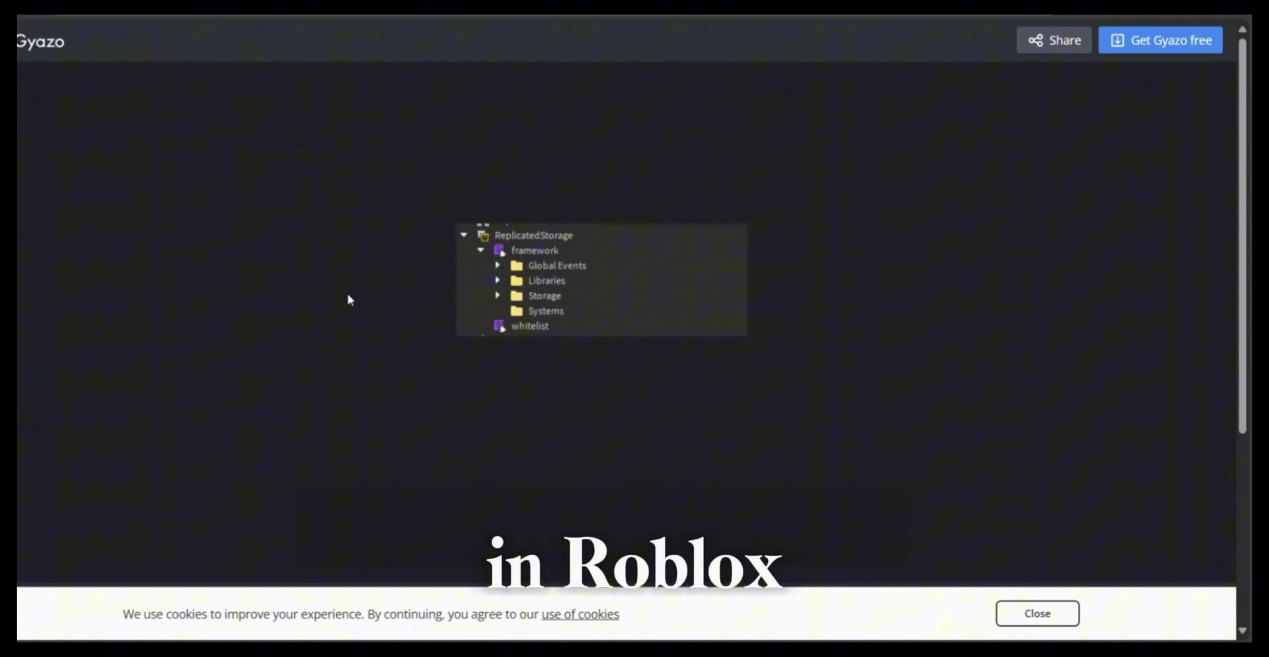
Switch to Roblox Studio and select the framework-obfuscated, Vehicle Spawner and Notification System folders in Workspace.
key(alt+Tab)
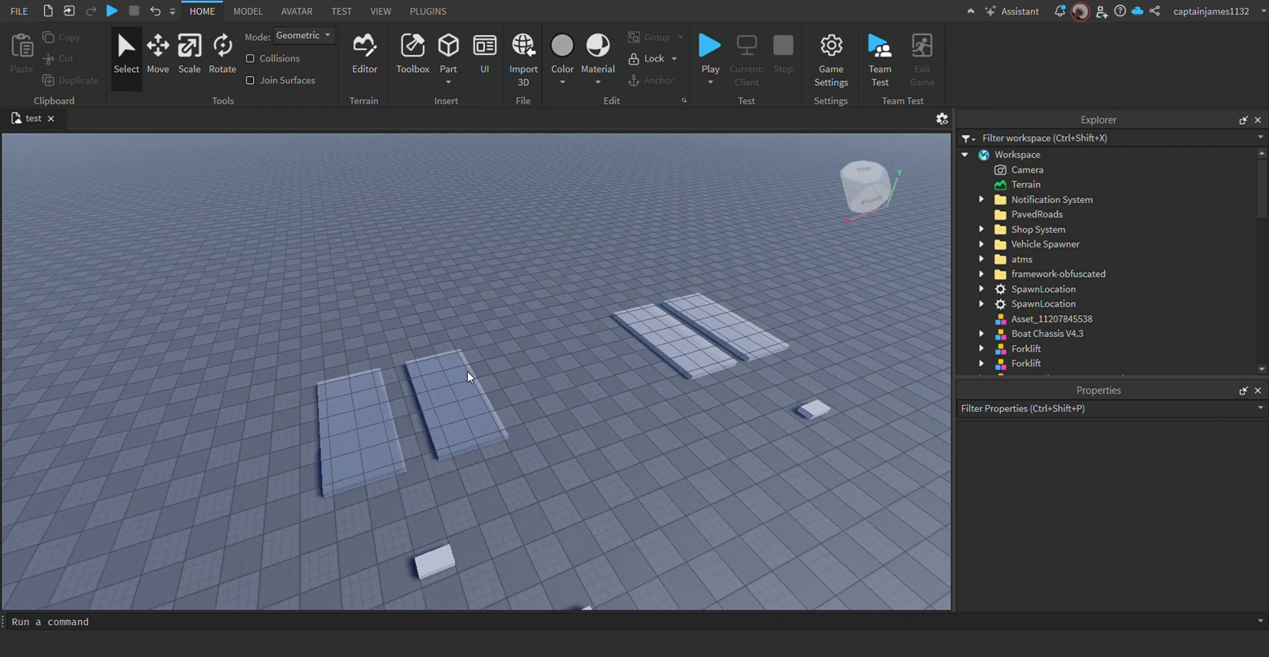
click(491, 399)
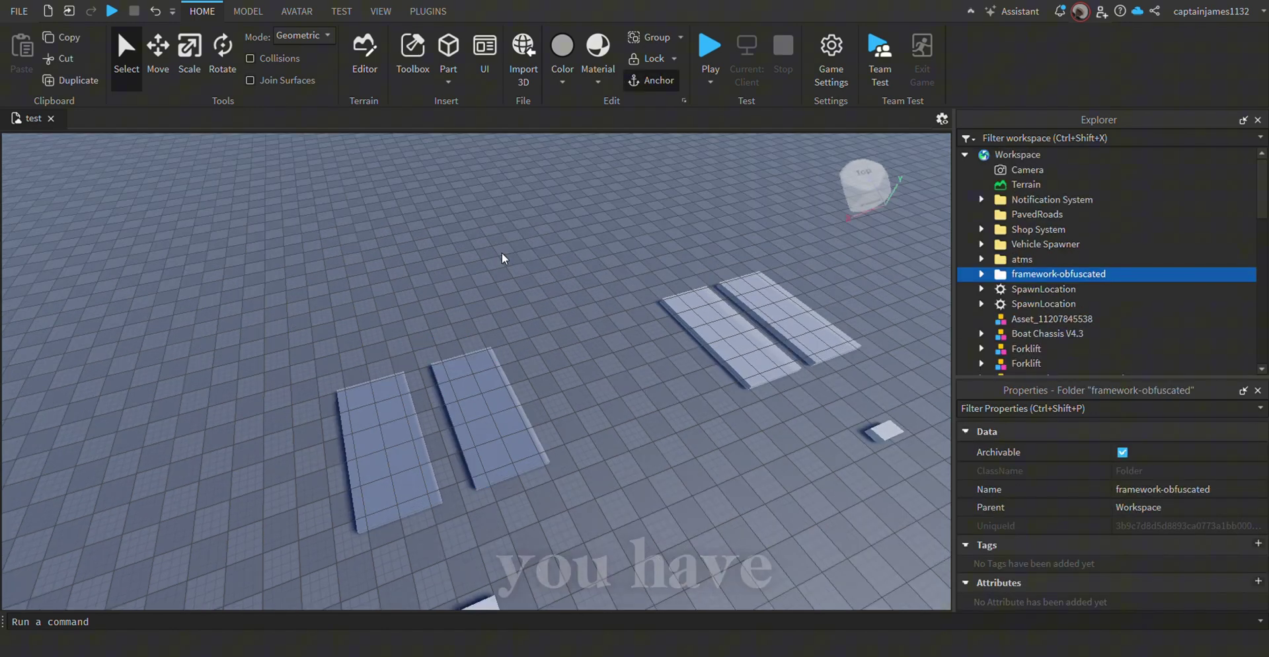
ctrl+click(1031, 244)
ctrl+click(1013, 200)
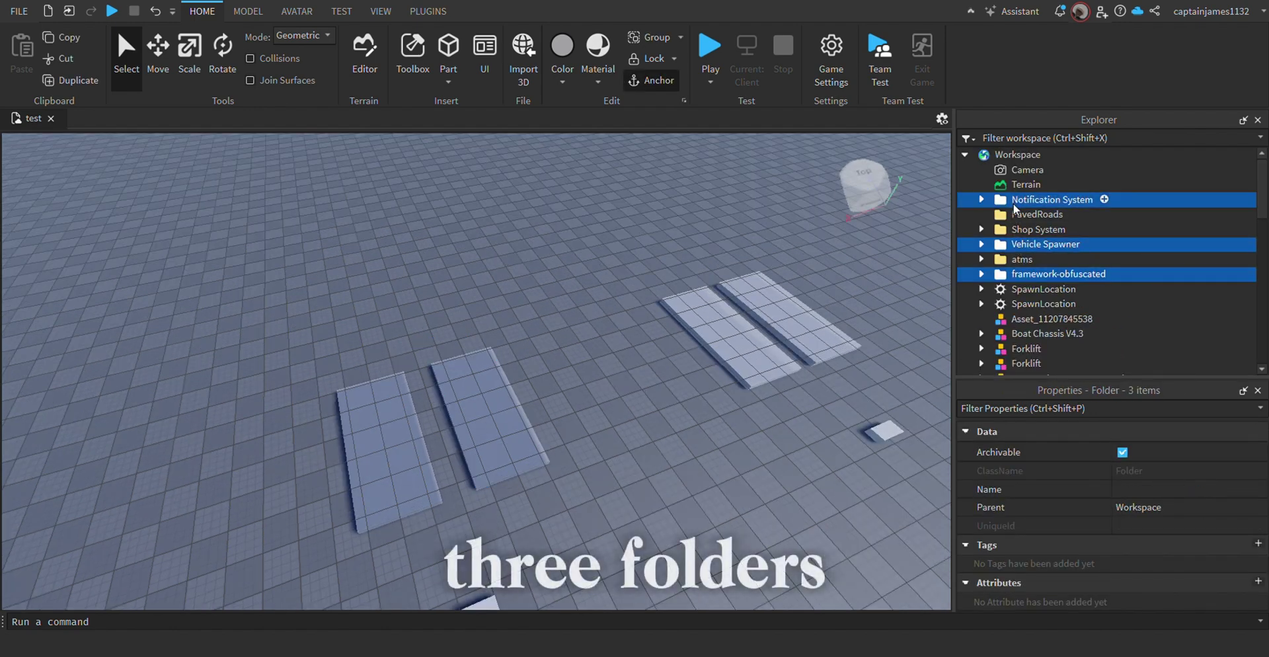
Expand the framework-obfuscated folder and its unGroupInsideReplicatedStorage model to inspect their contents.
click(983, 274)
click(706, 205)
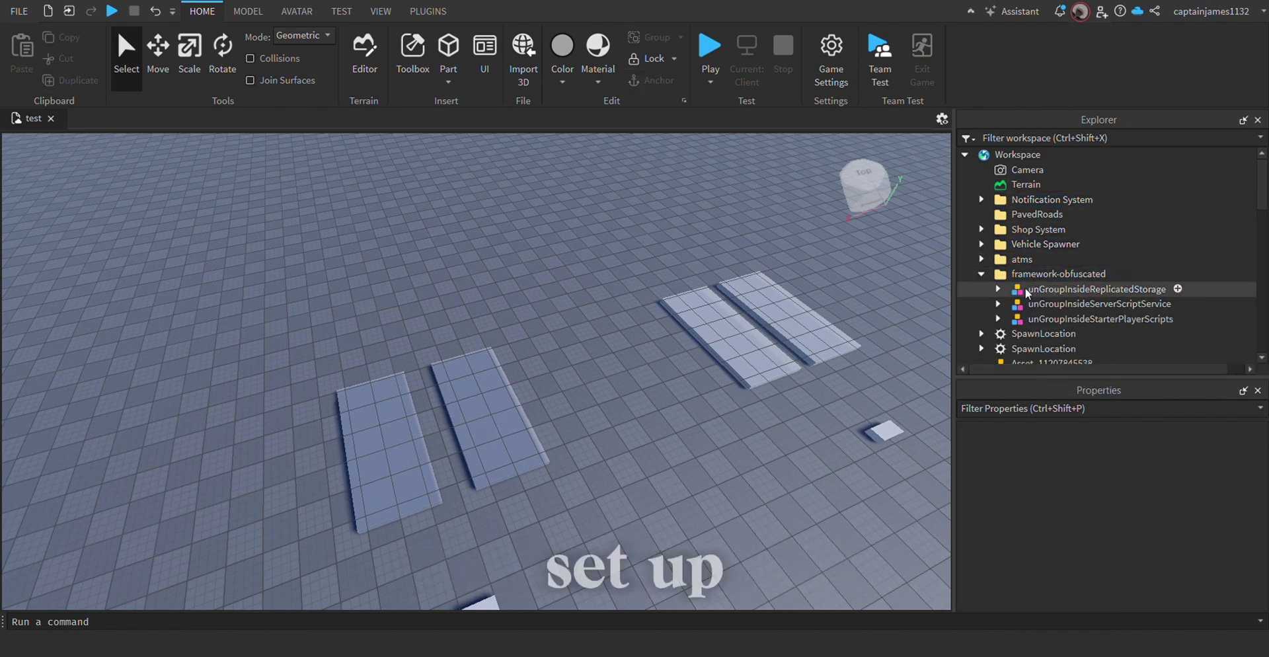
click(998, 289)
scroll(1035, 274, down, 1)
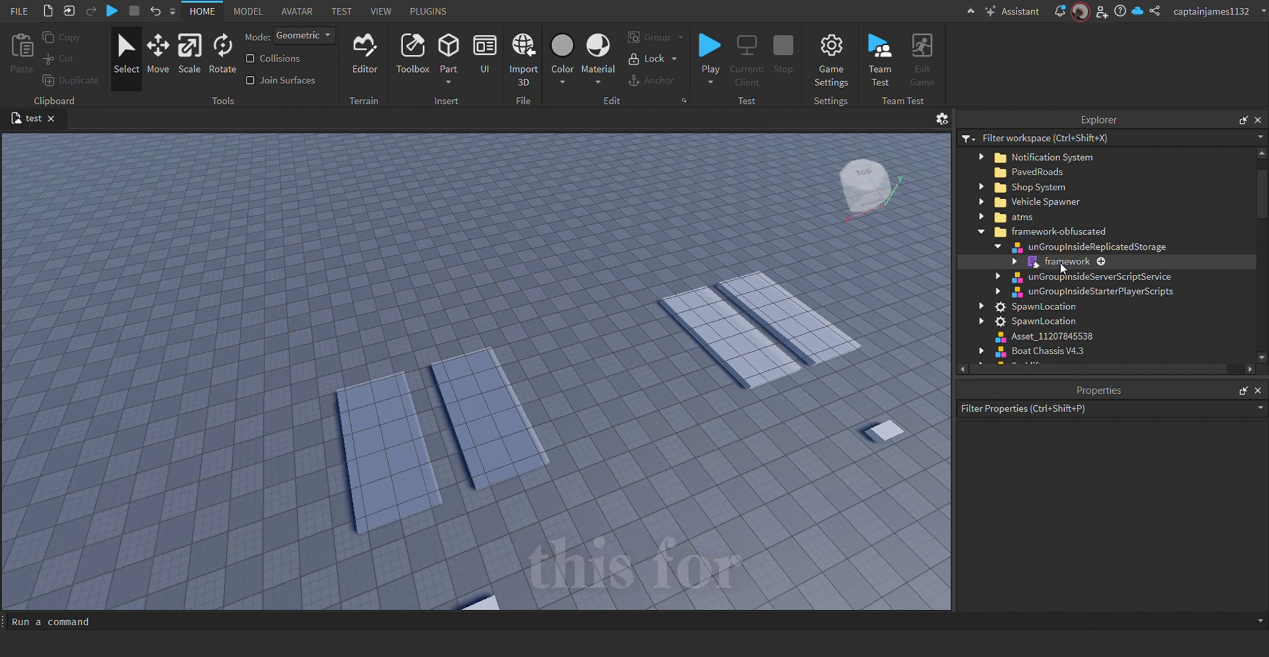
drag(1061, 263, 1078, 276)
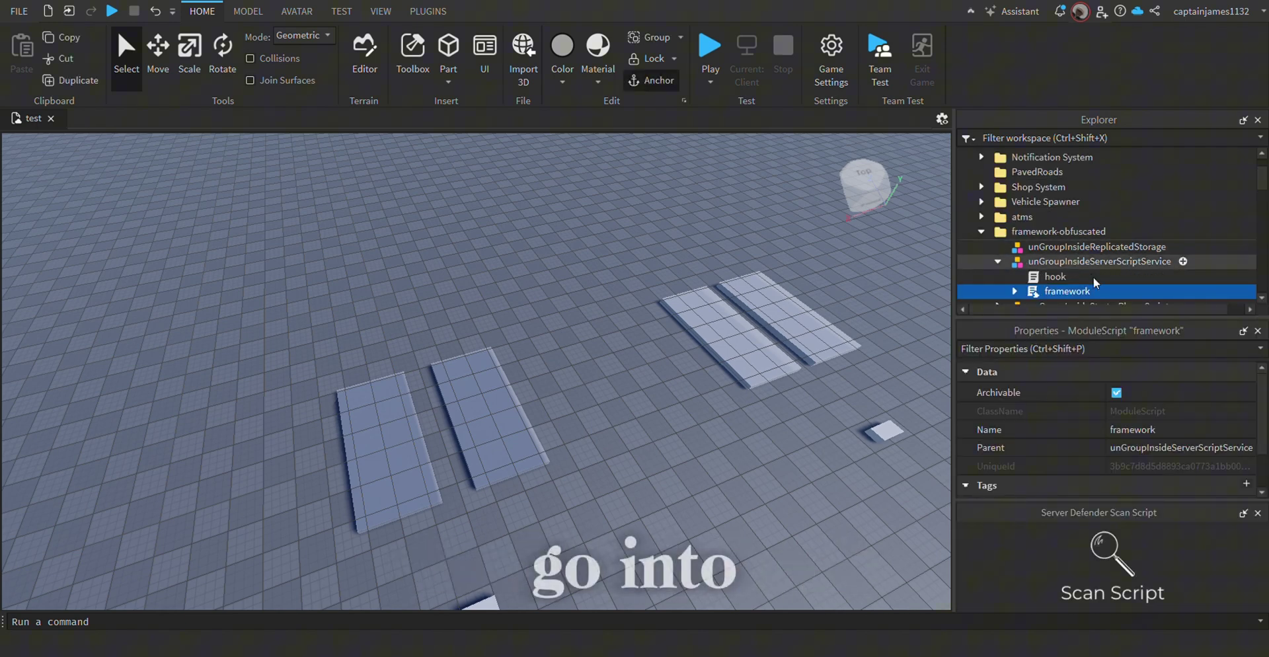
key(ctrl+z)
scroll(1082, 260, down, 7)
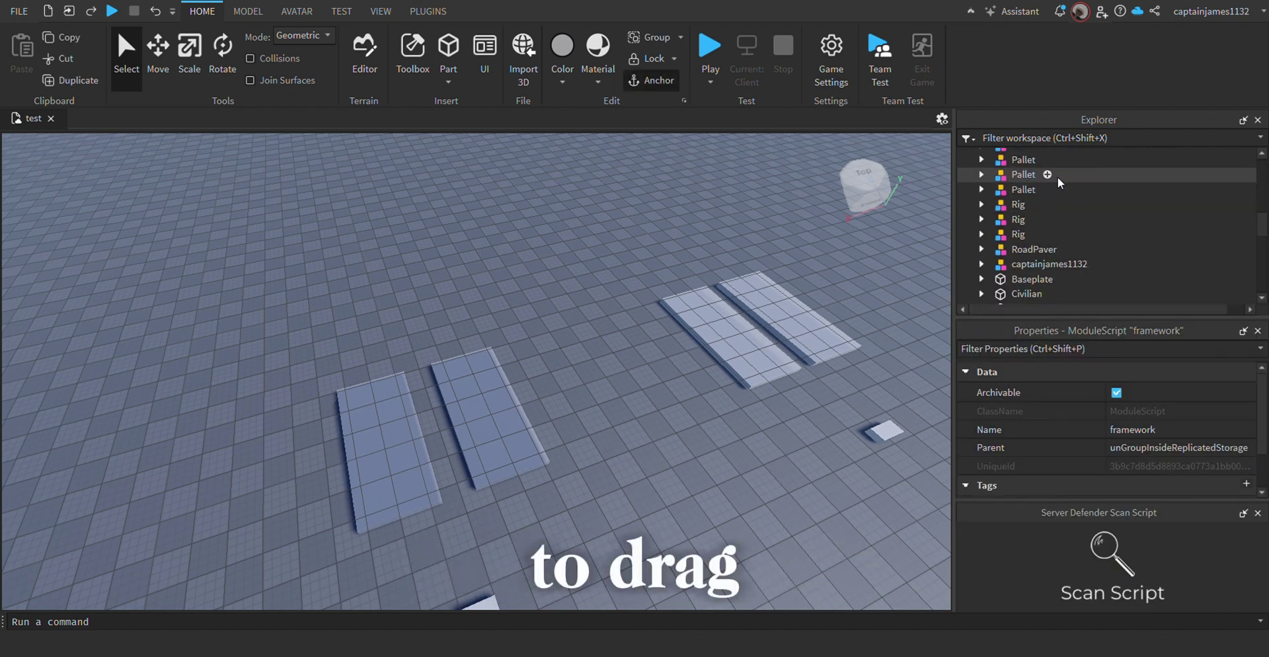
scroll(1042, 247, down, 7)
scroll(1032, 259, up, 6)
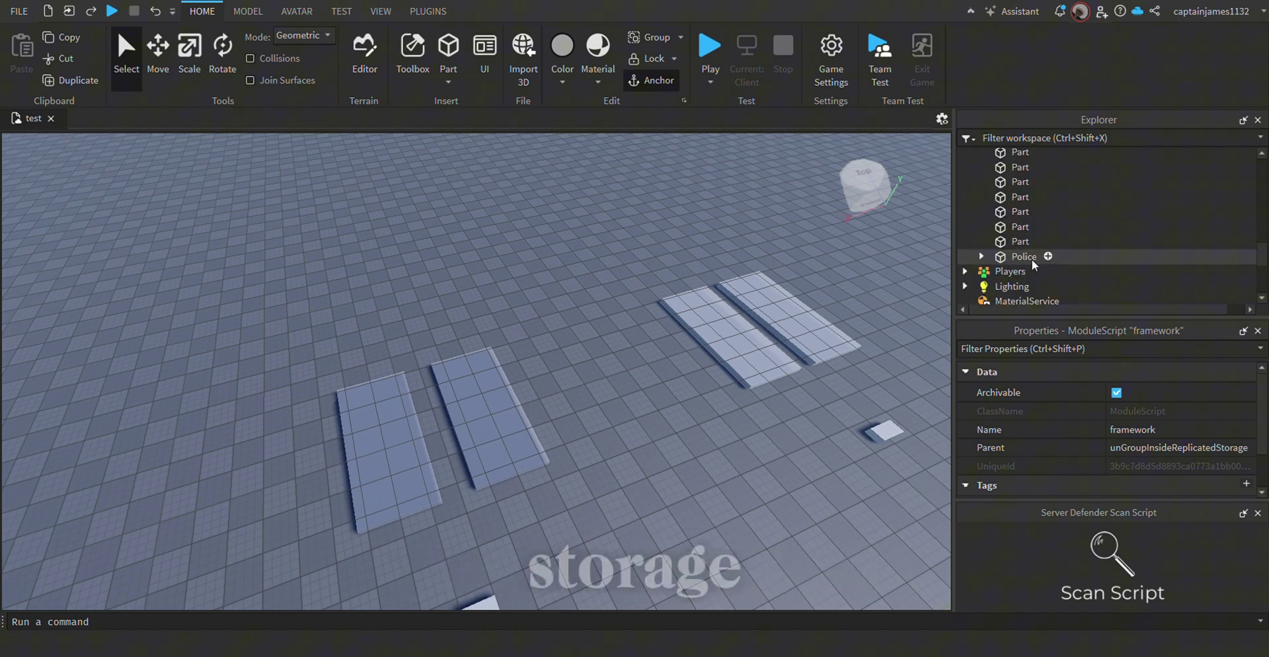
scroll(1033, 260, up, 10)
scroll(1140, 254, down, 2)
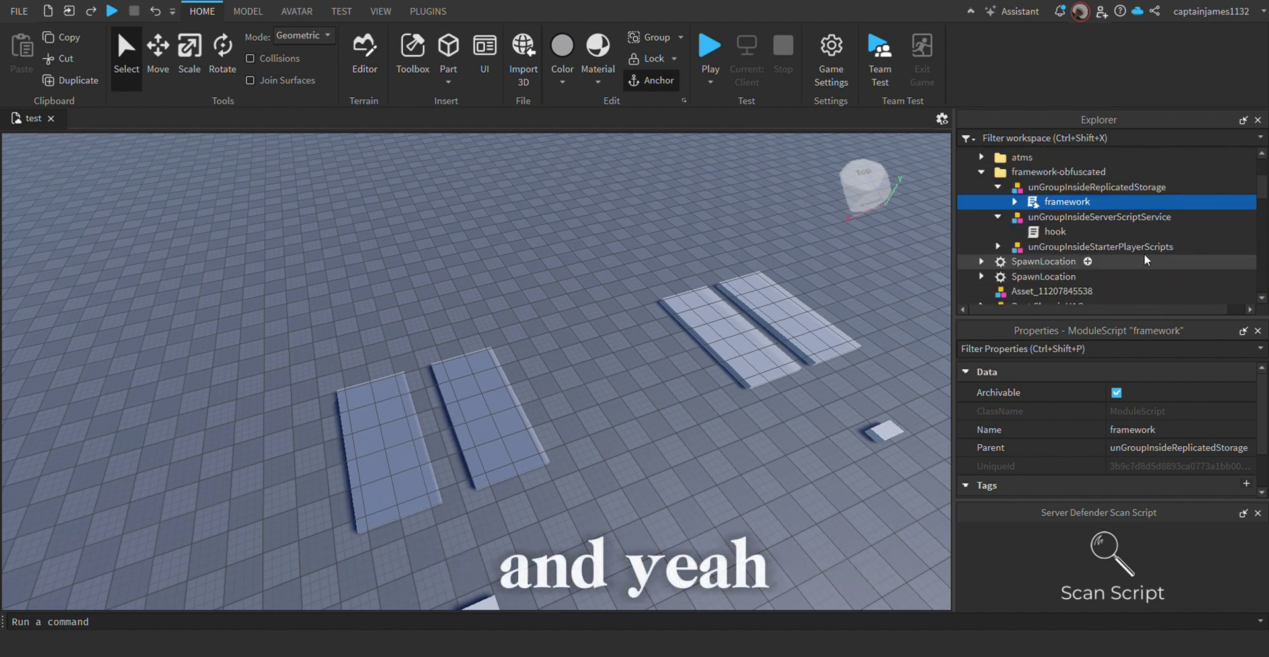
click(981, 172)
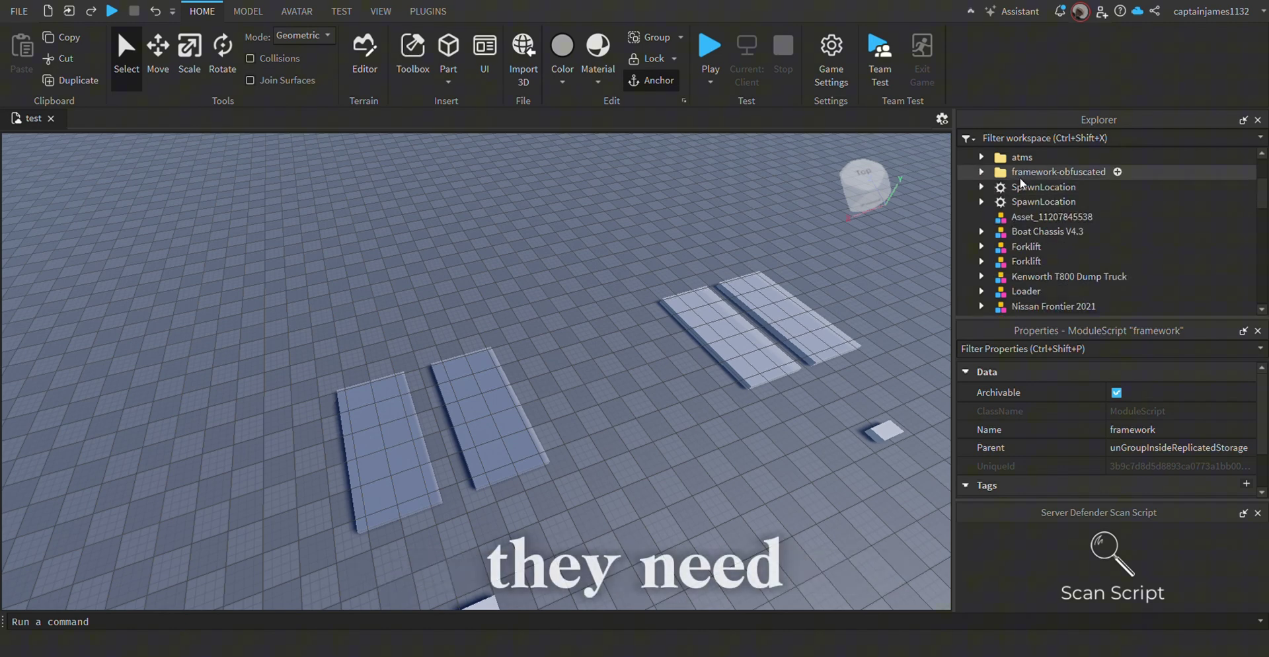
Cut the Notification System and Vehicle Spawner folders out of Workspace.
scroll(1021, 182, up, 2)
click(1039, 176)
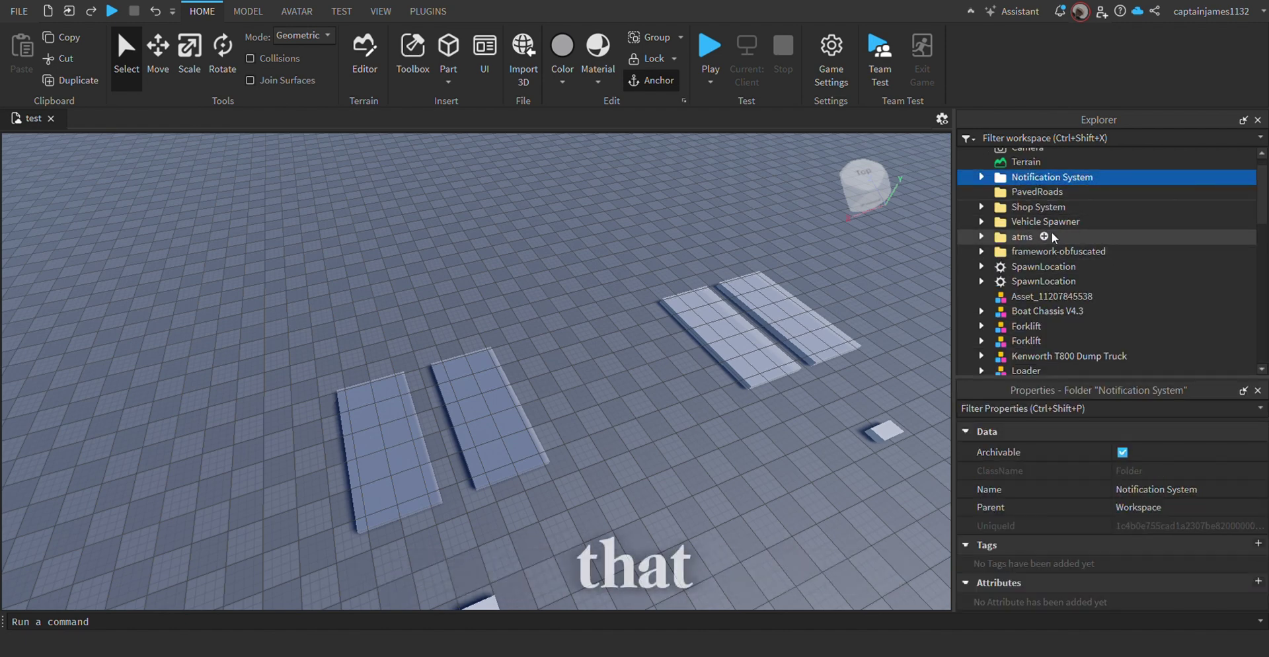
ctrl+click(1010, 225)
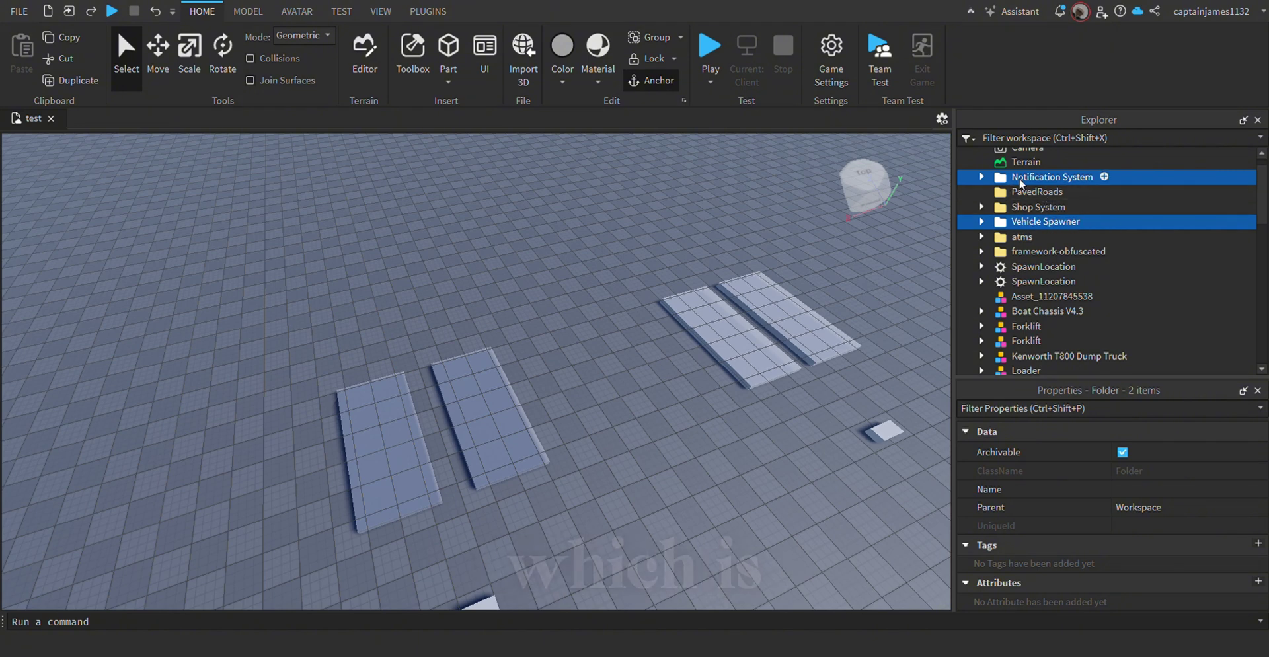
scroll(1032, 224, down, 3)
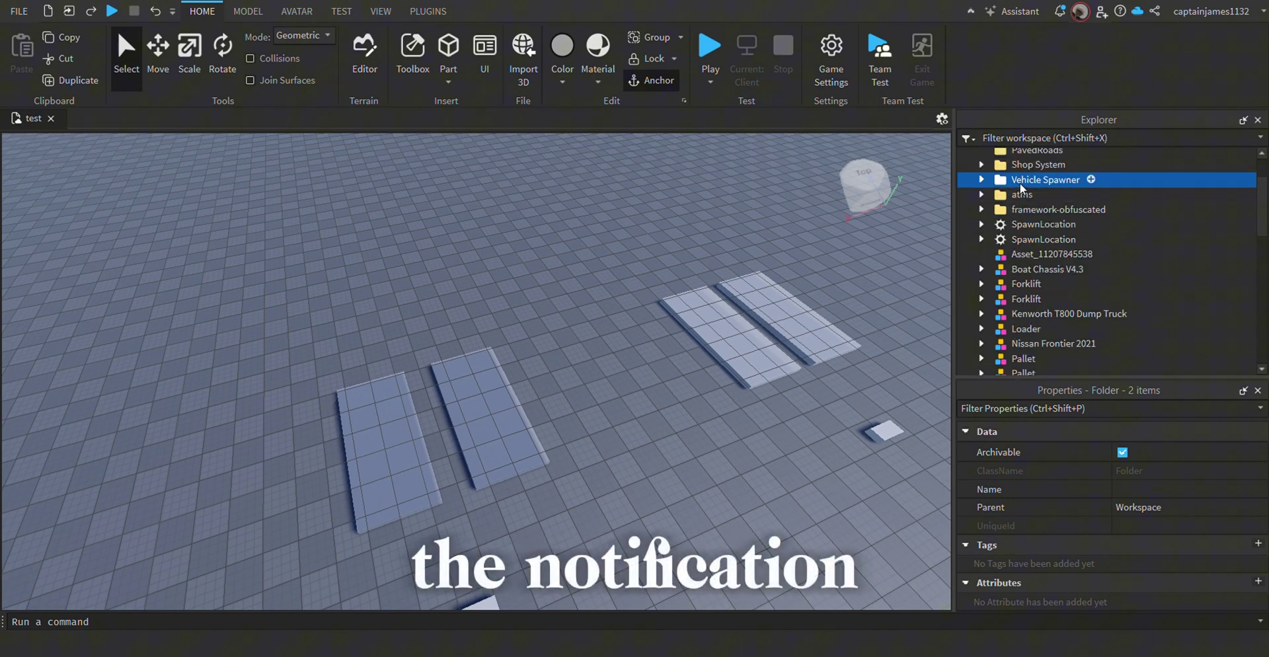
key(Delete)
Paste the cut folders into the Systems folder of the framework module in ReplicatedStorage.
scroll(1024, 212, down, 10)
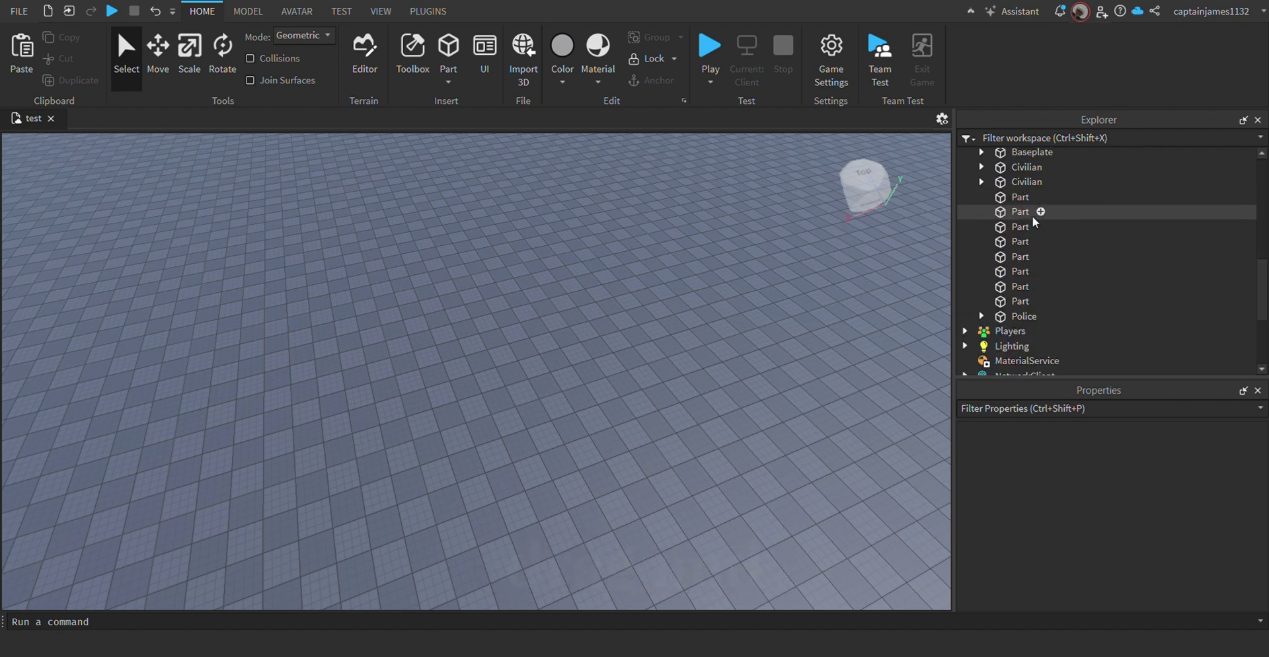
click(965, 248)
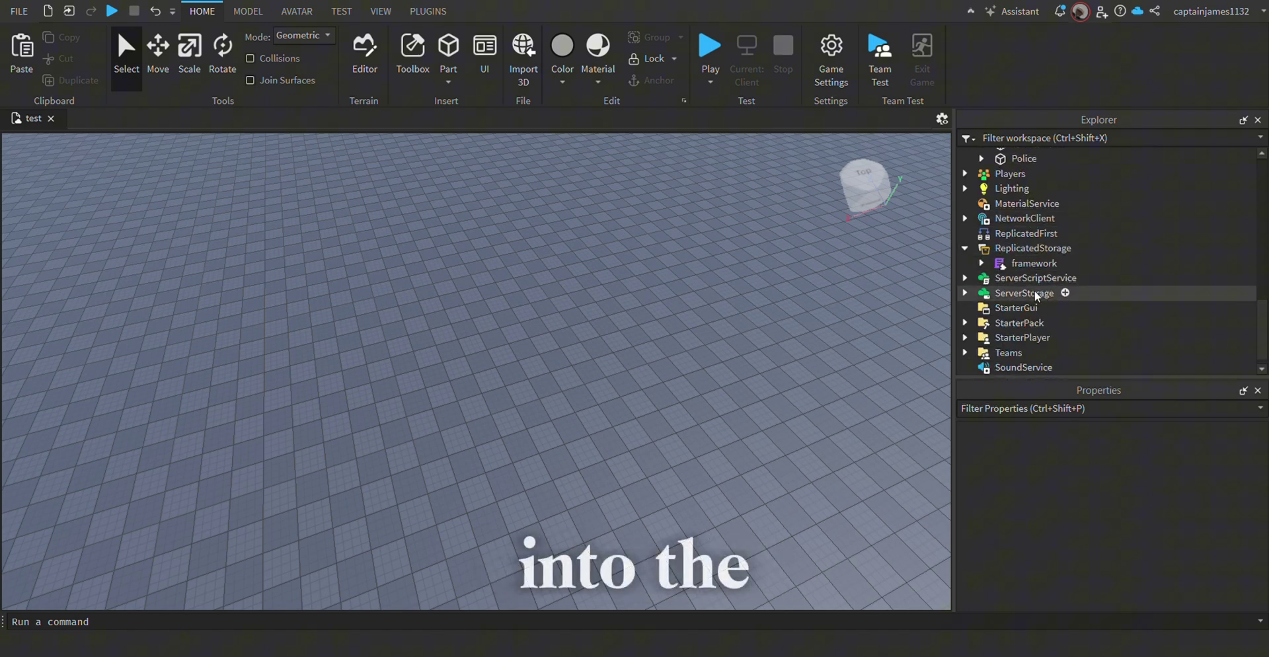
click(981, 263)
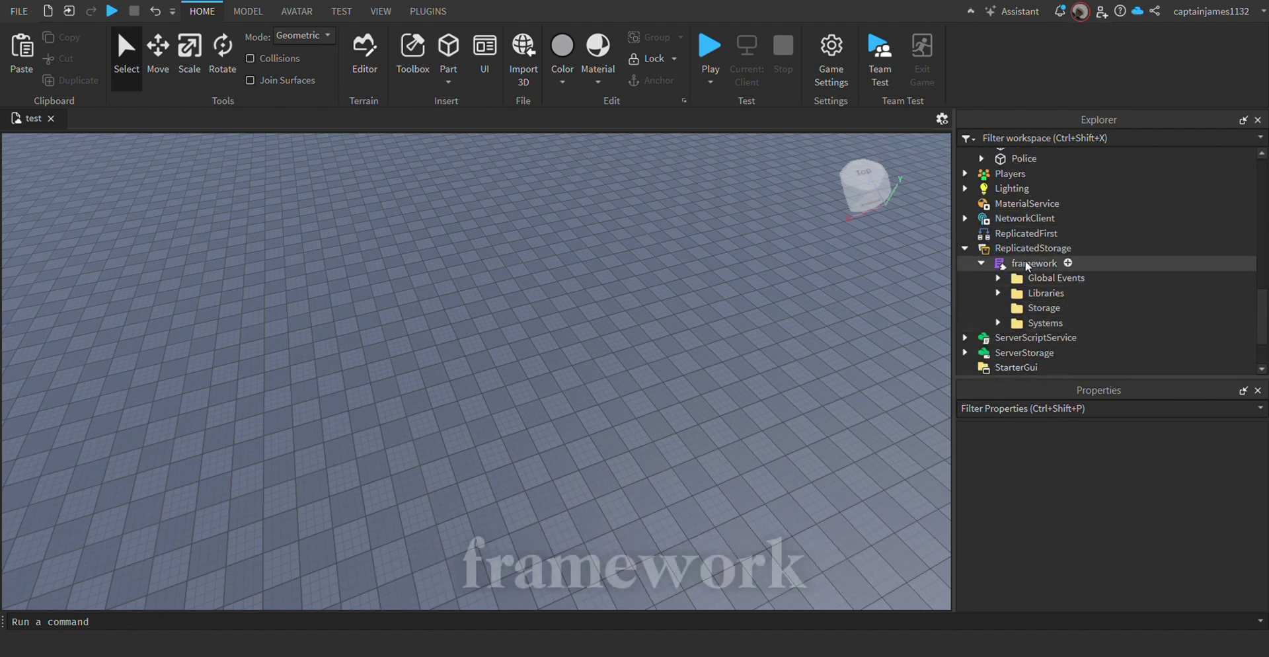
double_click(1038, 323)
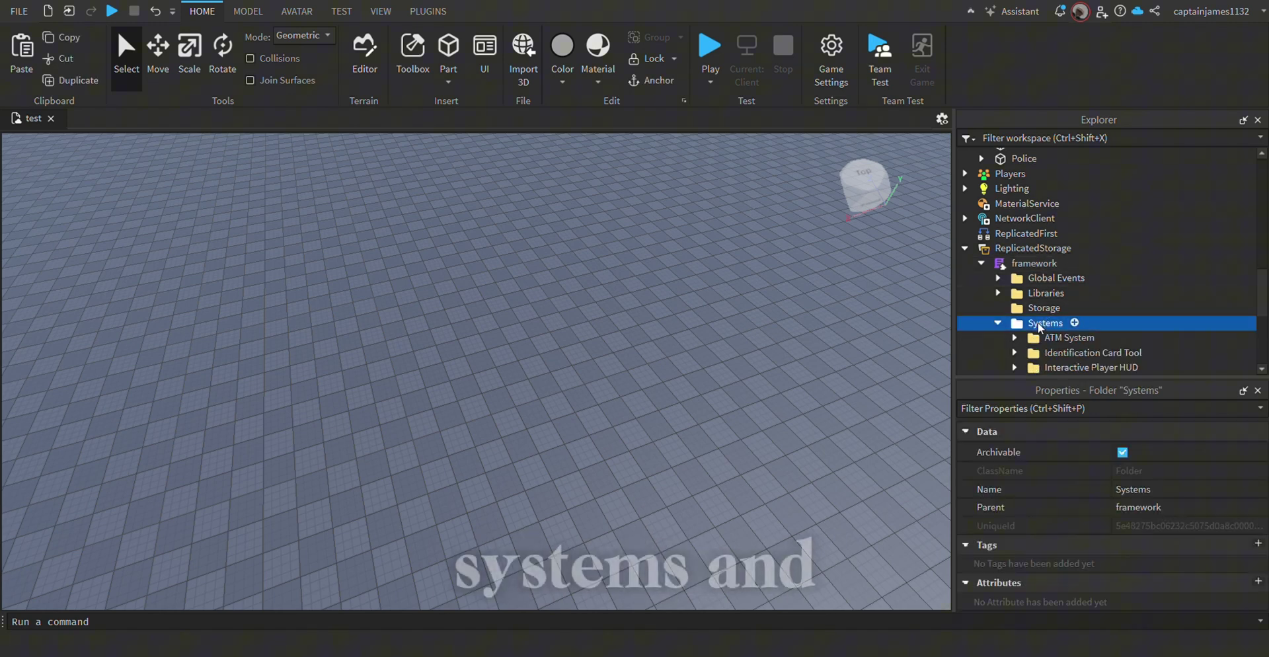
key(ctrl+shift+v)
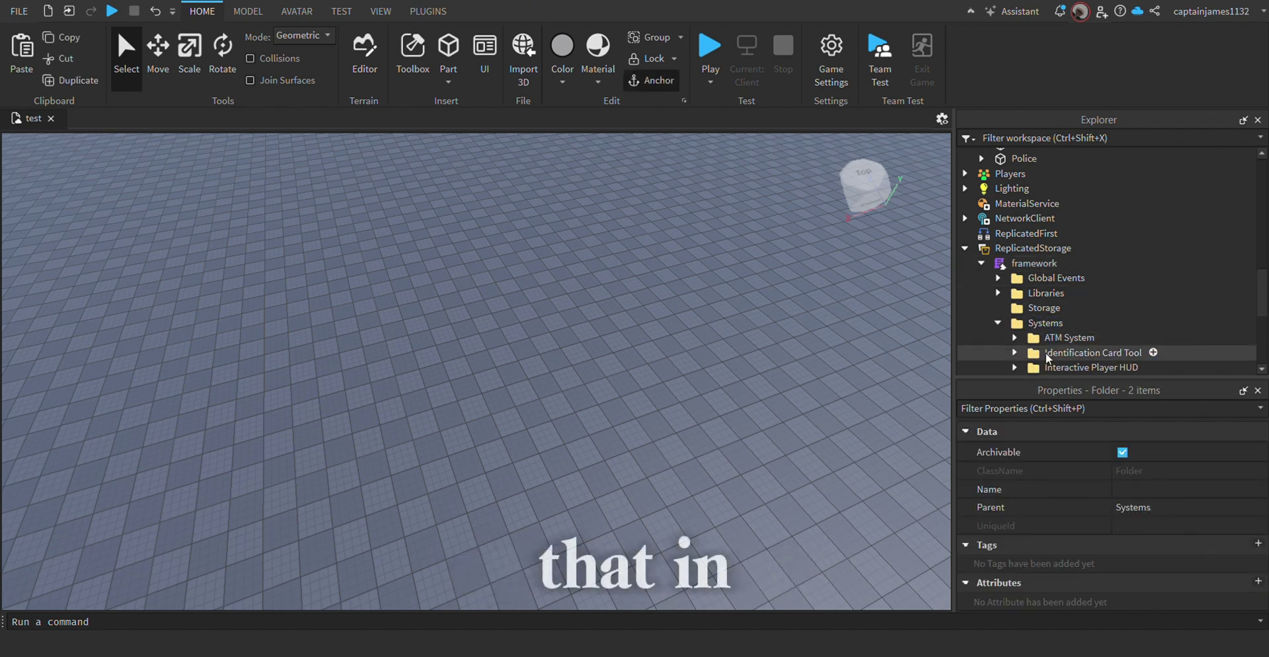
Delete the second, duplicate Notification System folder from the framework's Systems folder.
scroll(1051, 347, down, 2)
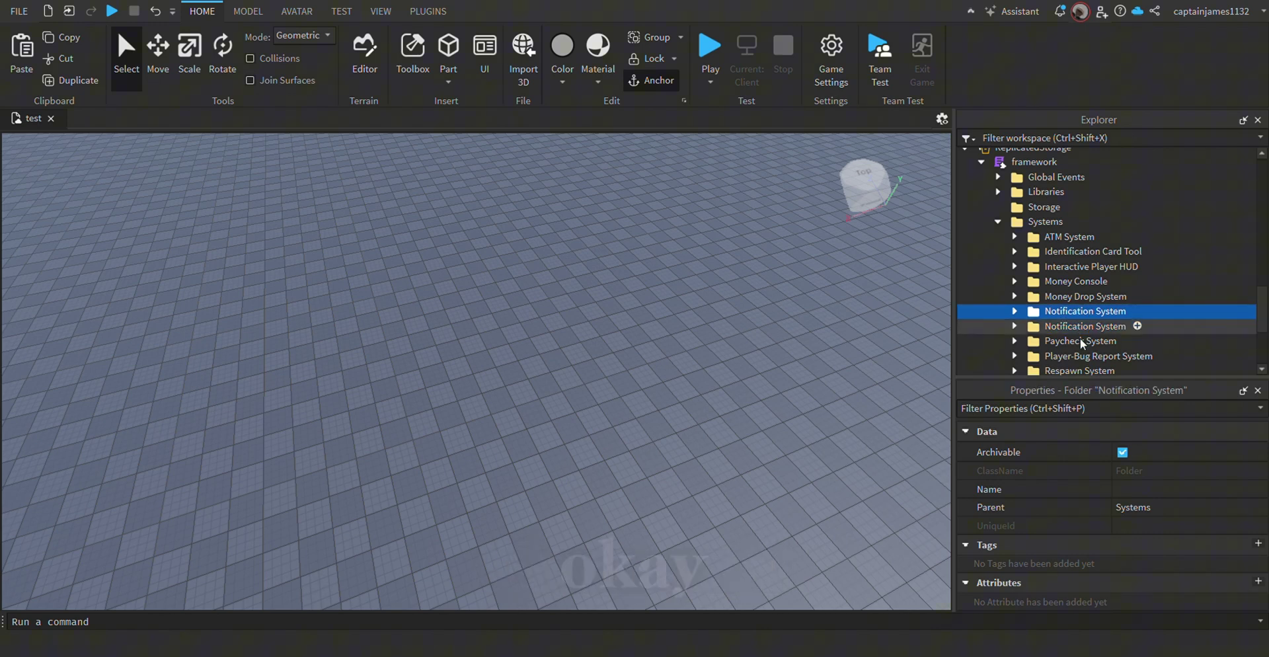
click(1061, 326)
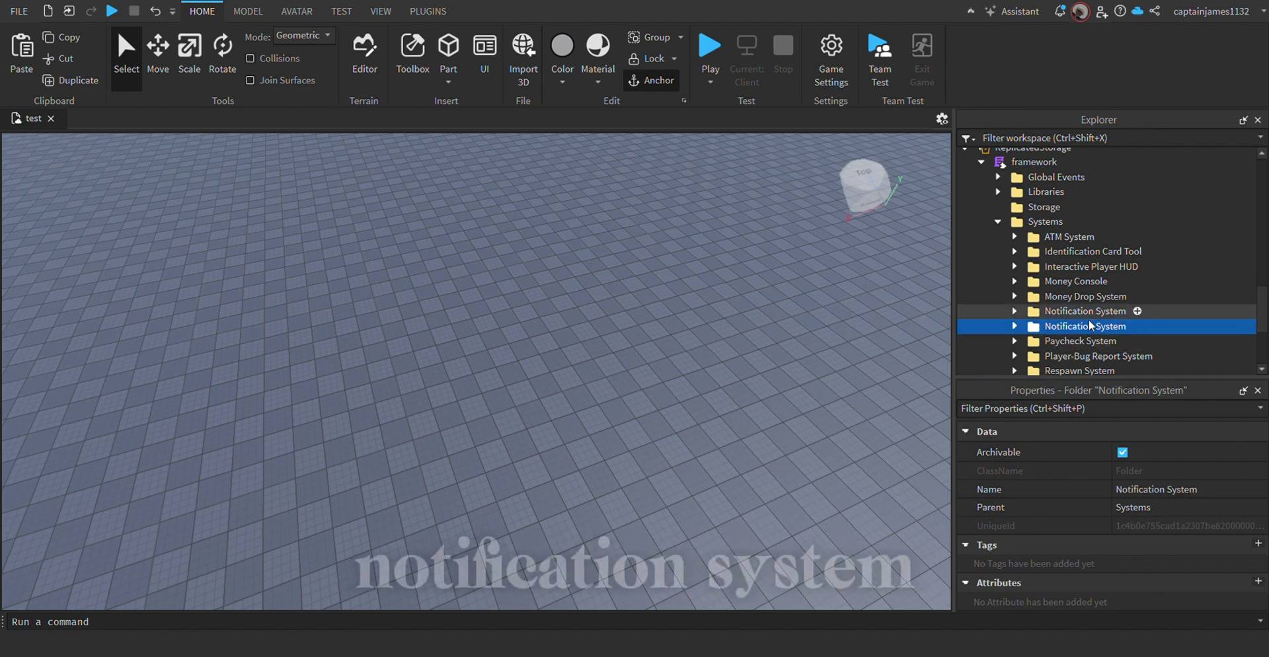
key(Delete)
Move the Vehicle Spawner and vehicles folders from the readMe script of the Vehicle Spawner system into Workspace.
scroll(1061, 307, down, 2)
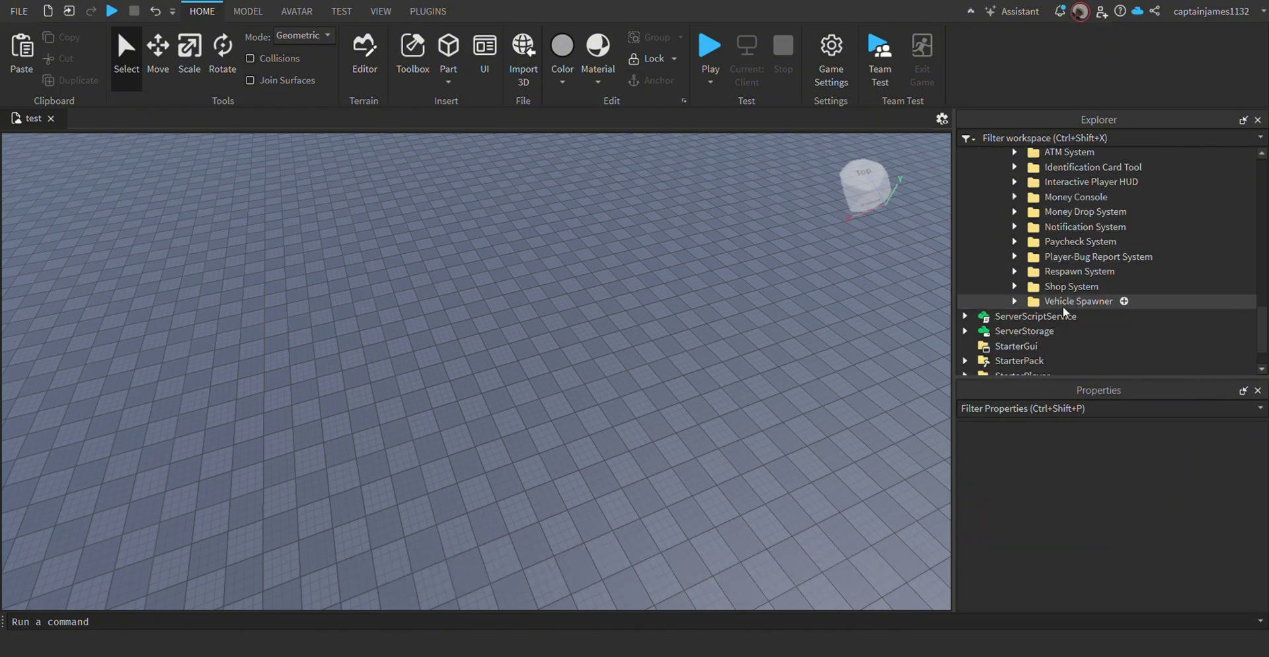
click(1014, 301)
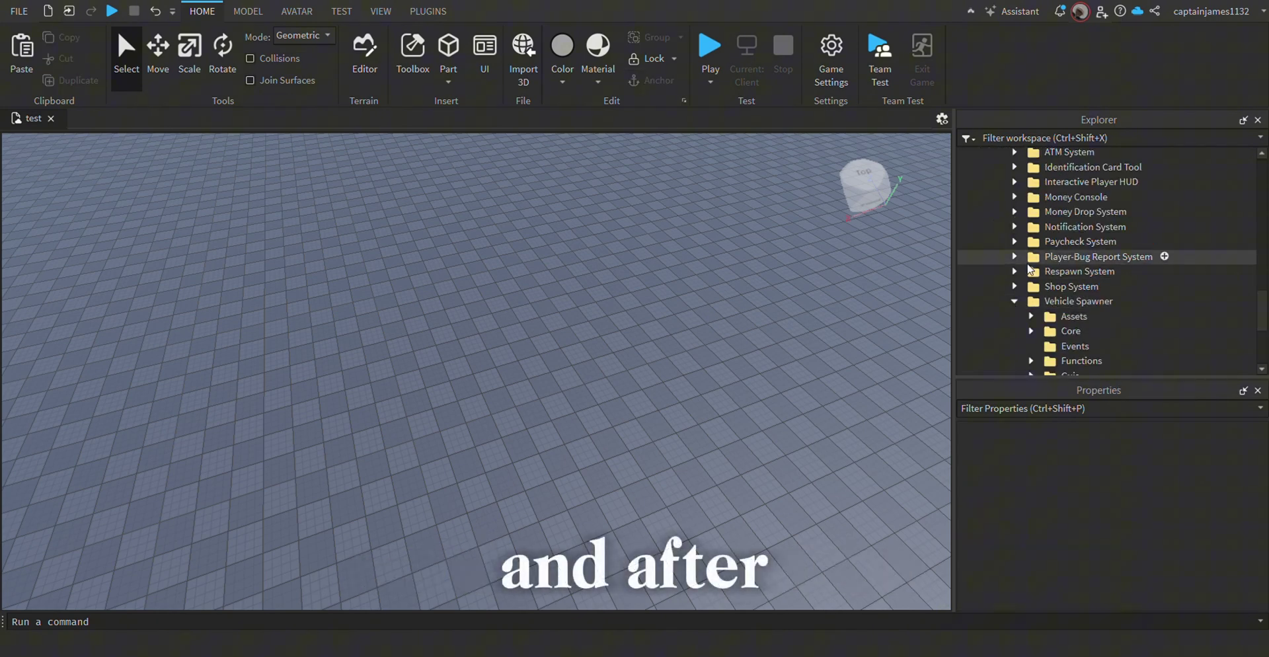
right_drag(740, 296, 740, 296)
scroll(1048, 301, down, 2)
click(1030, 320)
scroll(1089, 316, down, 1)
click(1071, 294)
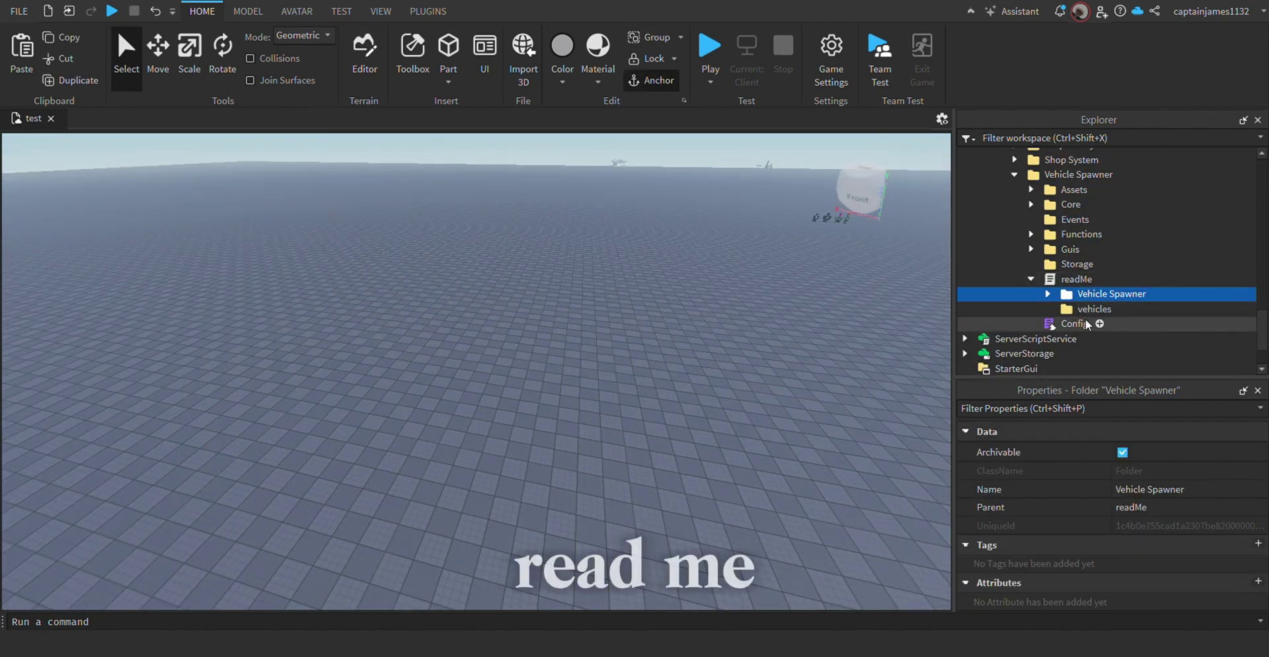
ctrl+click(1084, 311)
key(Delete)
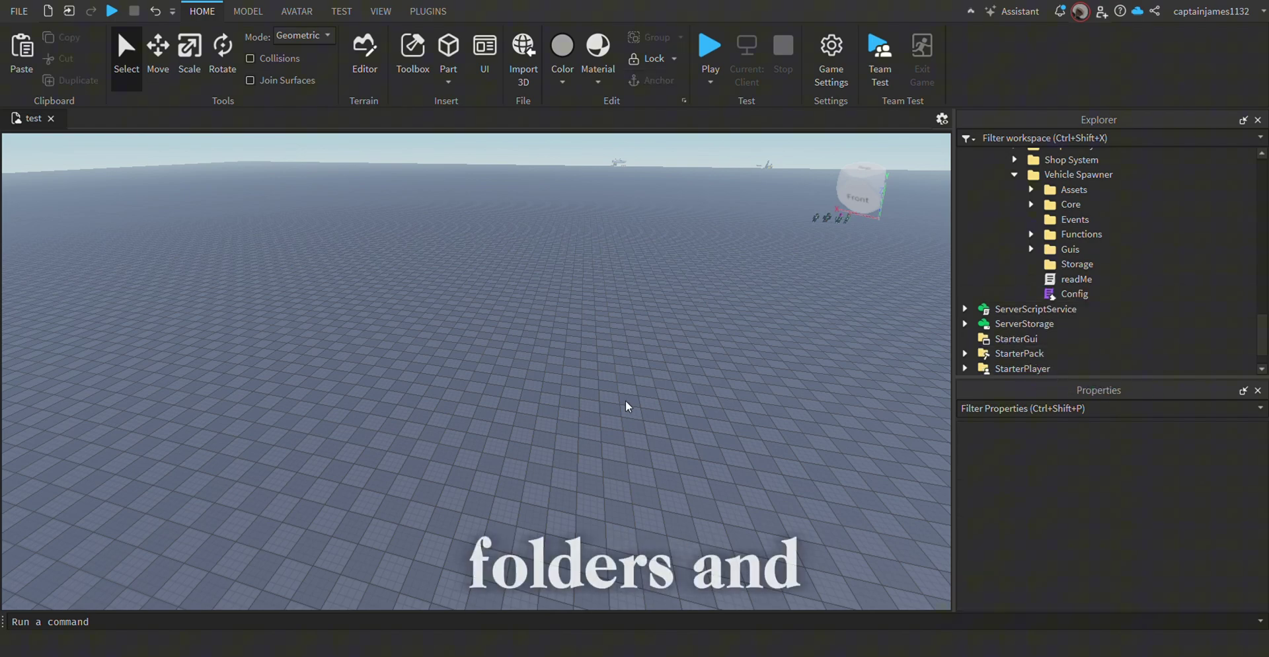
key(ctrl+v)
Expand the Vehicle Spawner folder in Workspace together with its dealers and spawners subfolders.
right_drag(677, 312, 700, 341)
scroll(1091, 221, up, 1)
click(700, 341)
key(d)
click(981, 197)
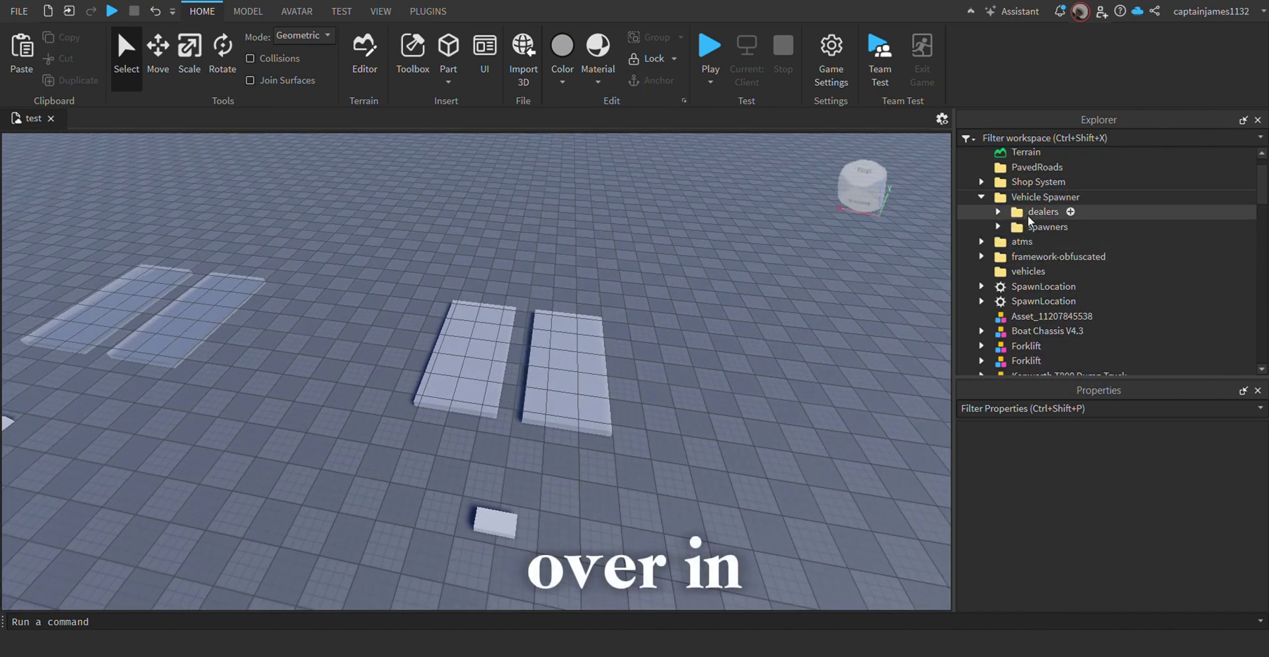
click(1032, 214)
click(998, 212)
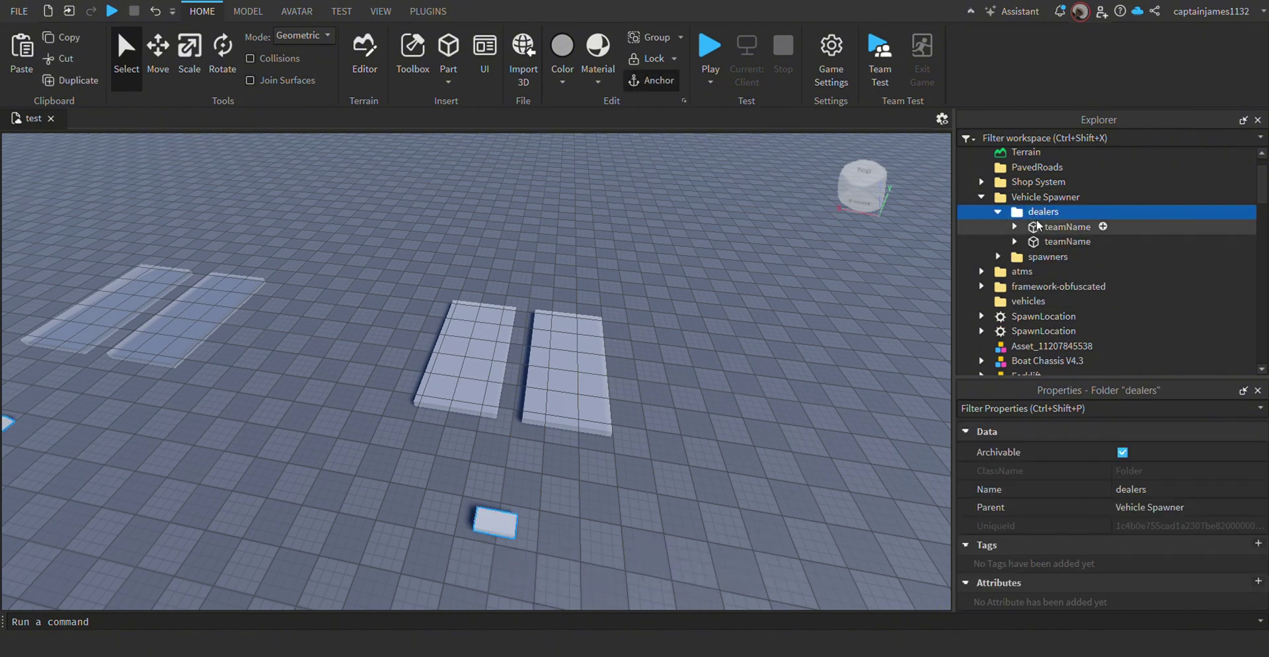
click(998, 256)
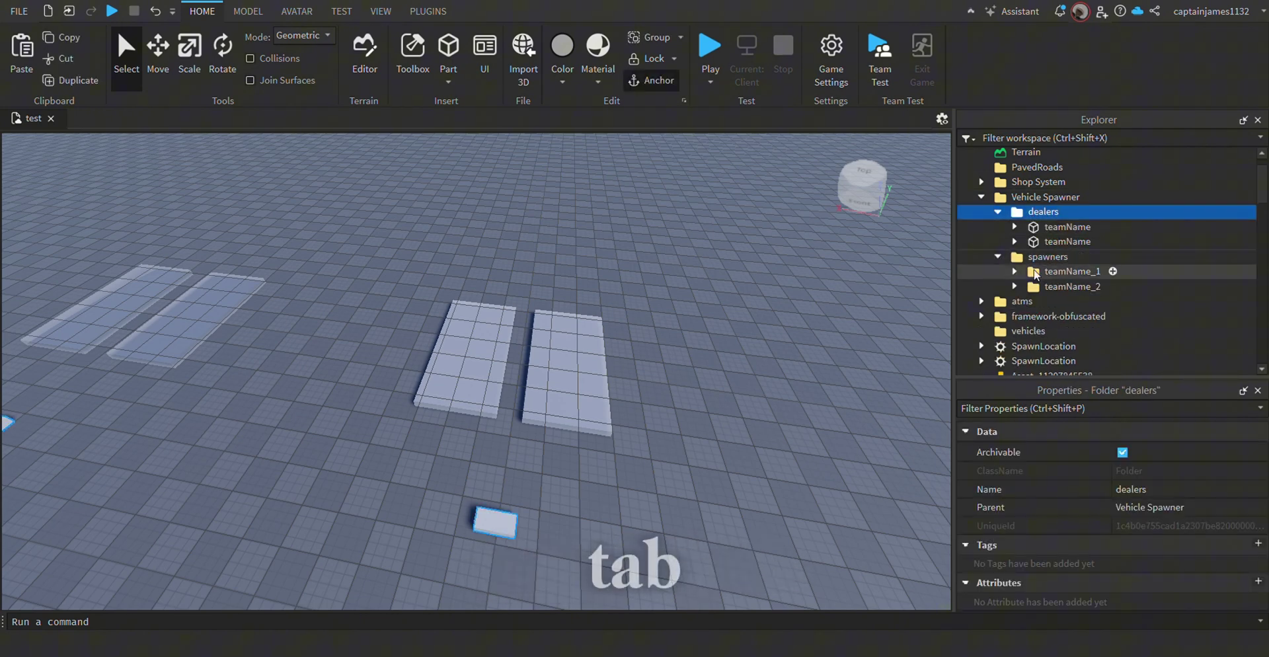
Rename the first teamName part in the dealers folder to Civilian.
click(1055, 228)
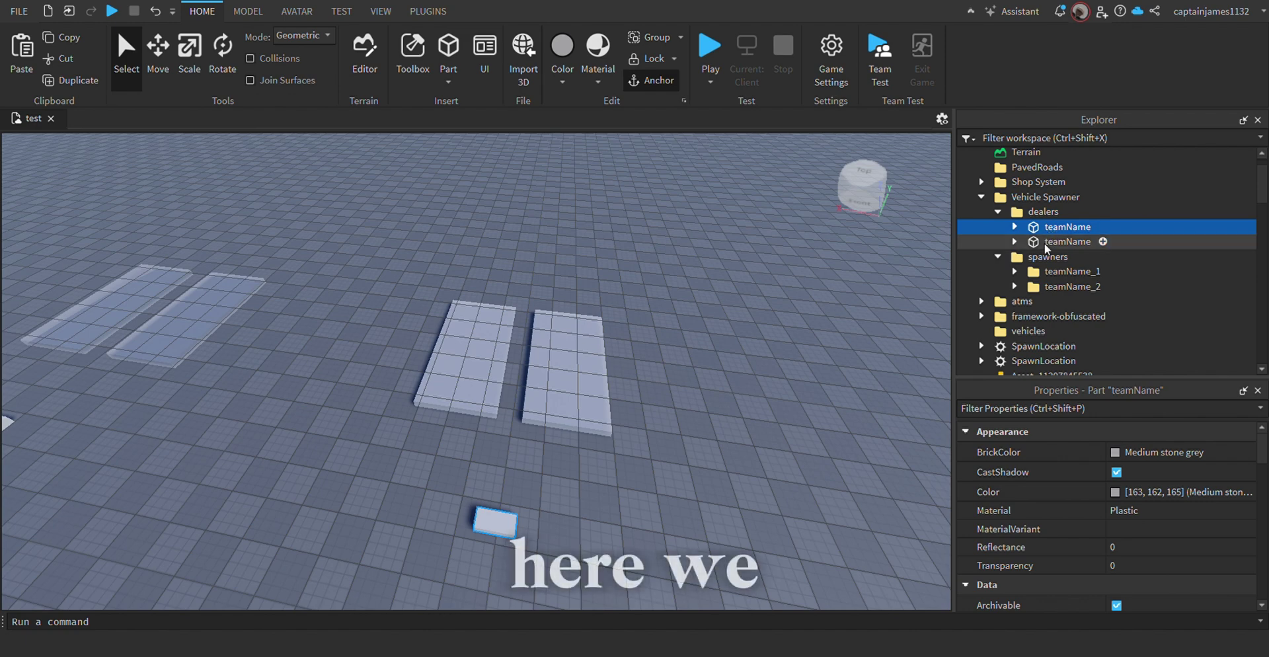
click(1060, 227)
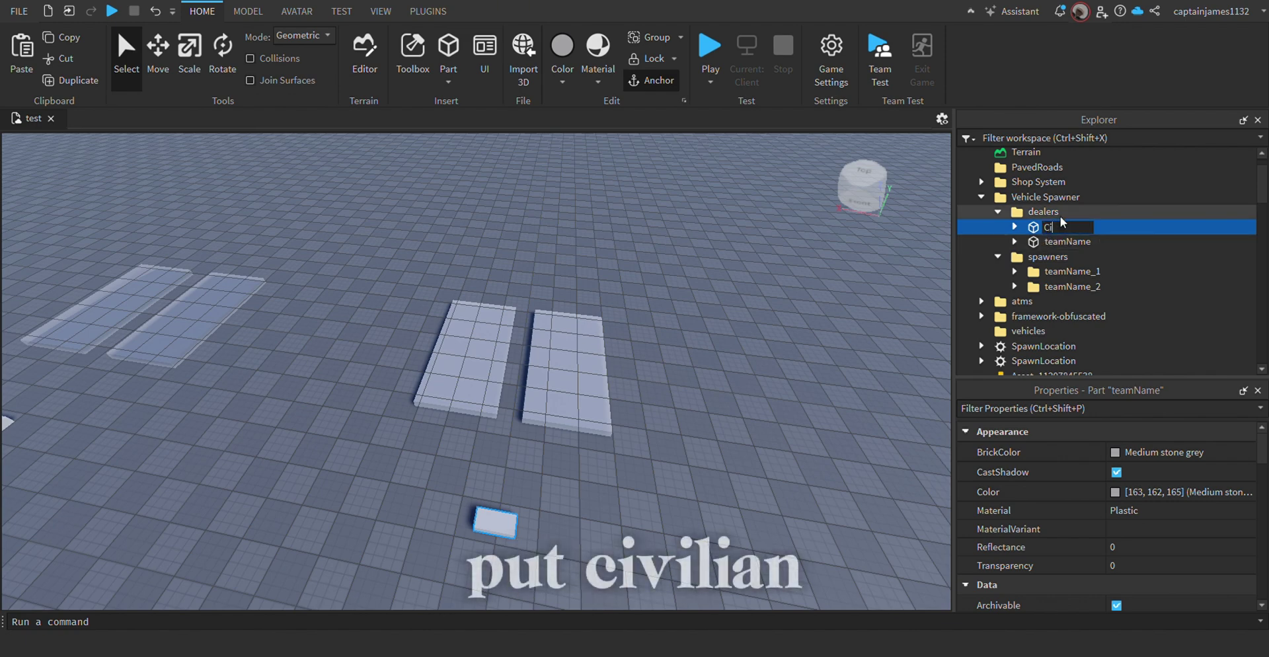
text(Civilia)
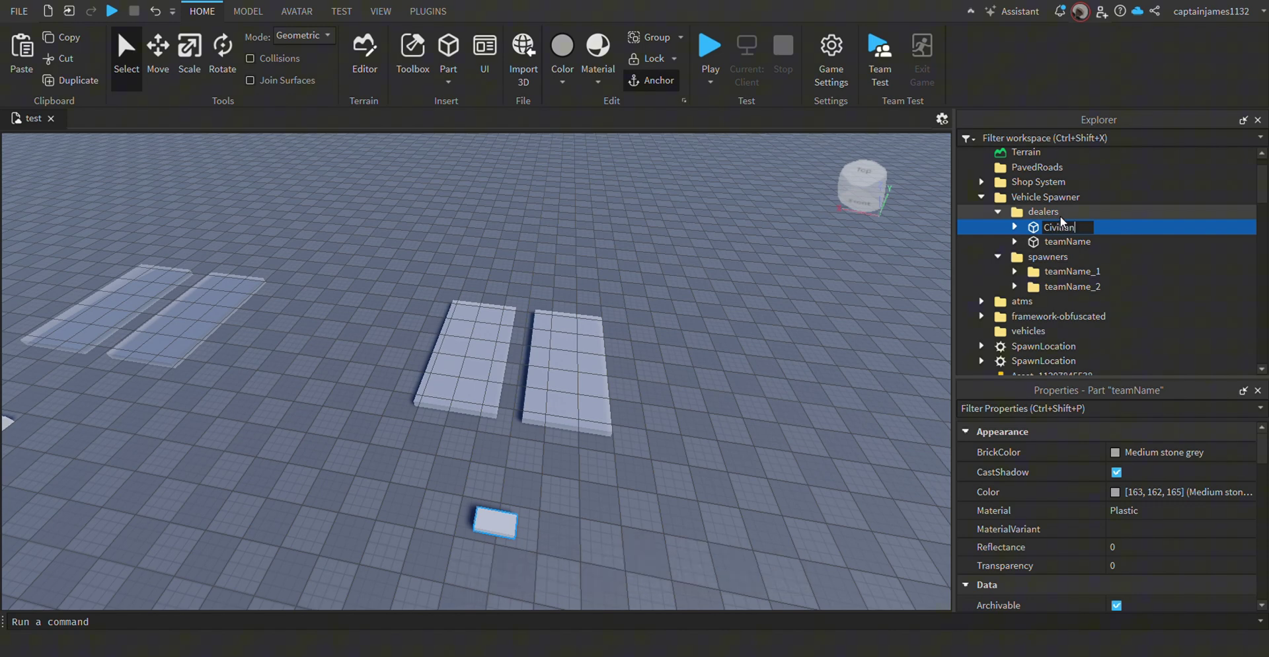
text(n)
key(Return)
Rename the remaining teamName part in dealers to Police and the teamName_1 folder in spawners to Civilian.
click(1060, 244)
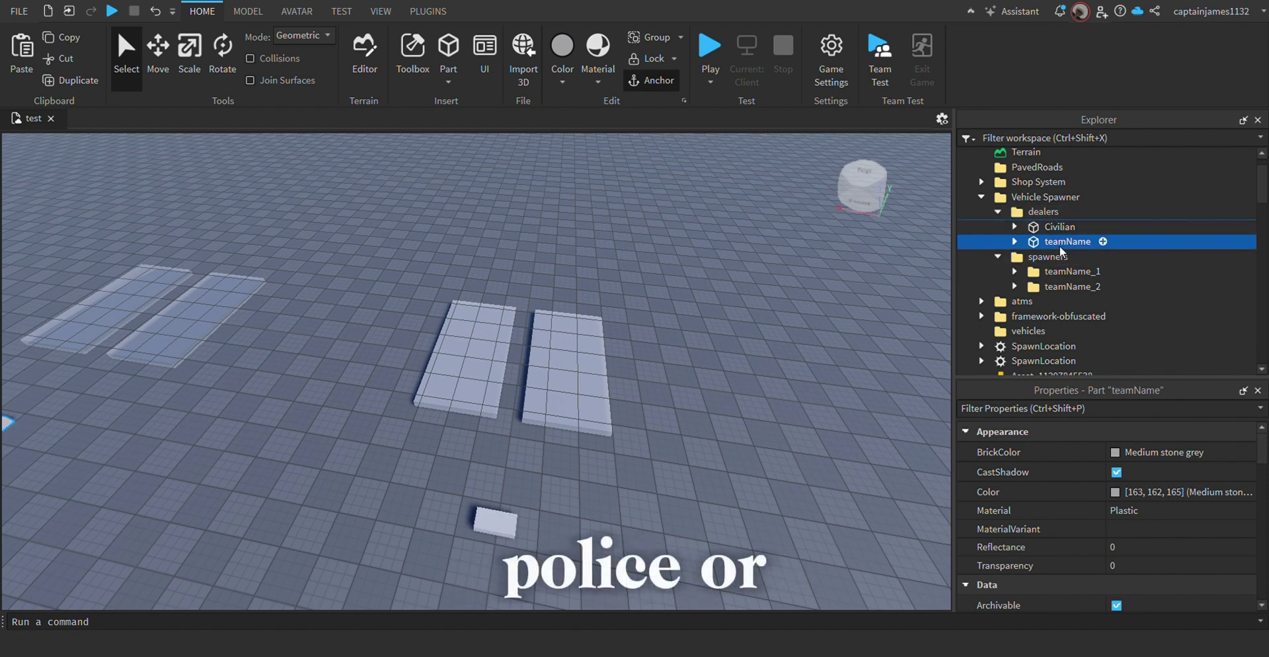
click(1061, 243)
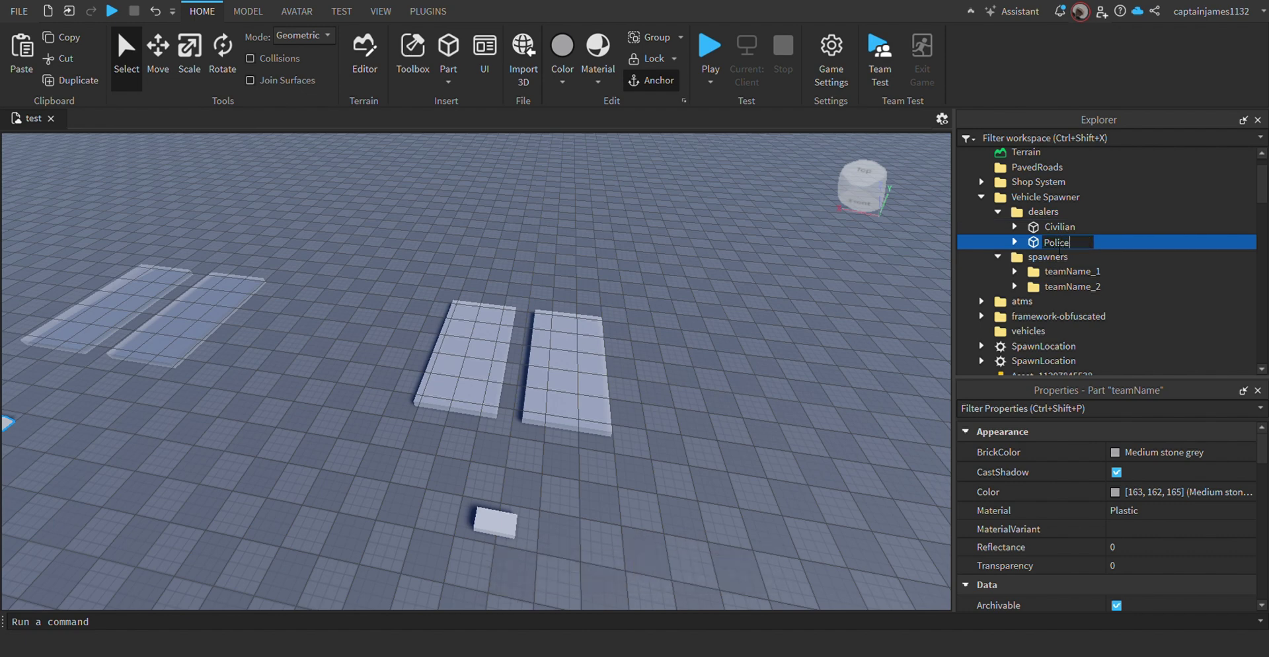
click(1051, 274)
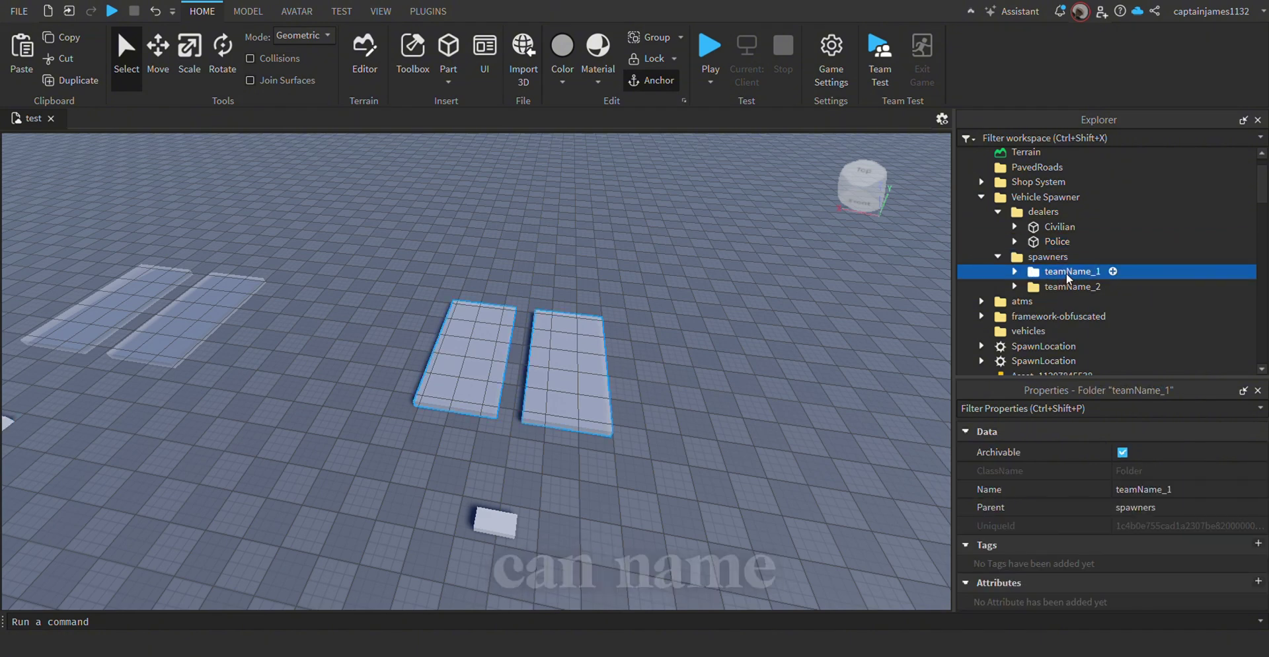
click(1065, 272)
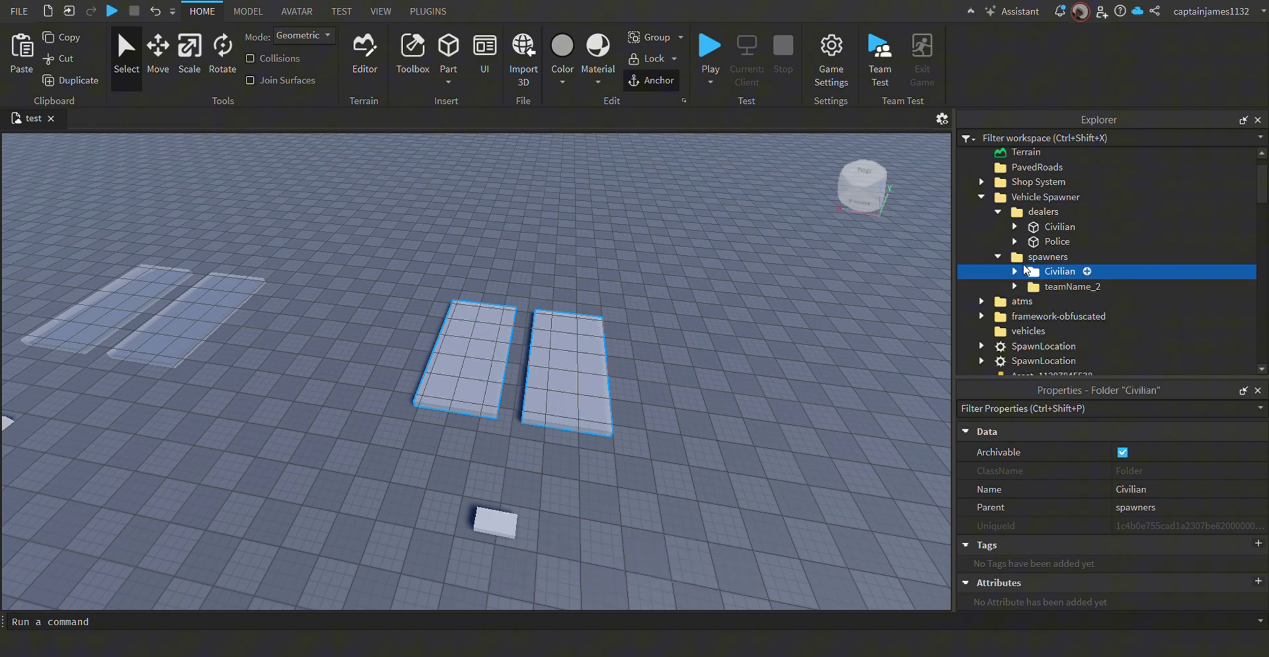
Expand the Civilian spawner's location folder and move its first plot about 180 studs away from the others.
click(1015, 272)
double_click(1041, 286)
click(1084, 302)
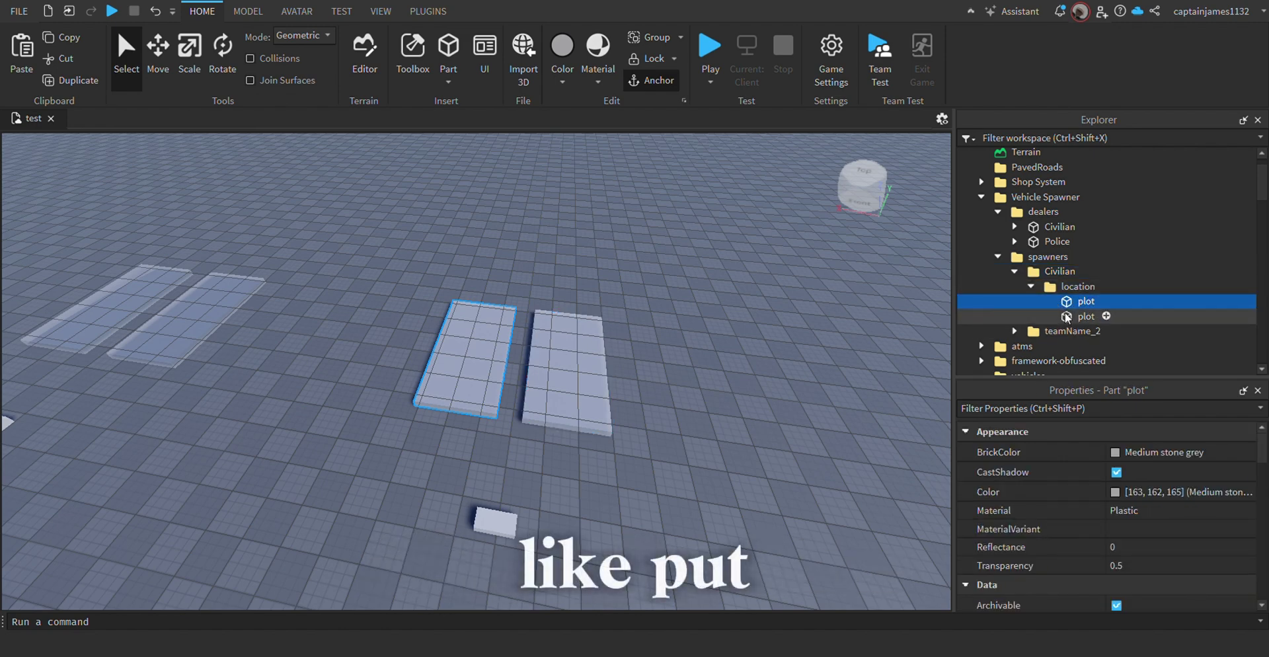
right_drag(477, 344, 463, 334)
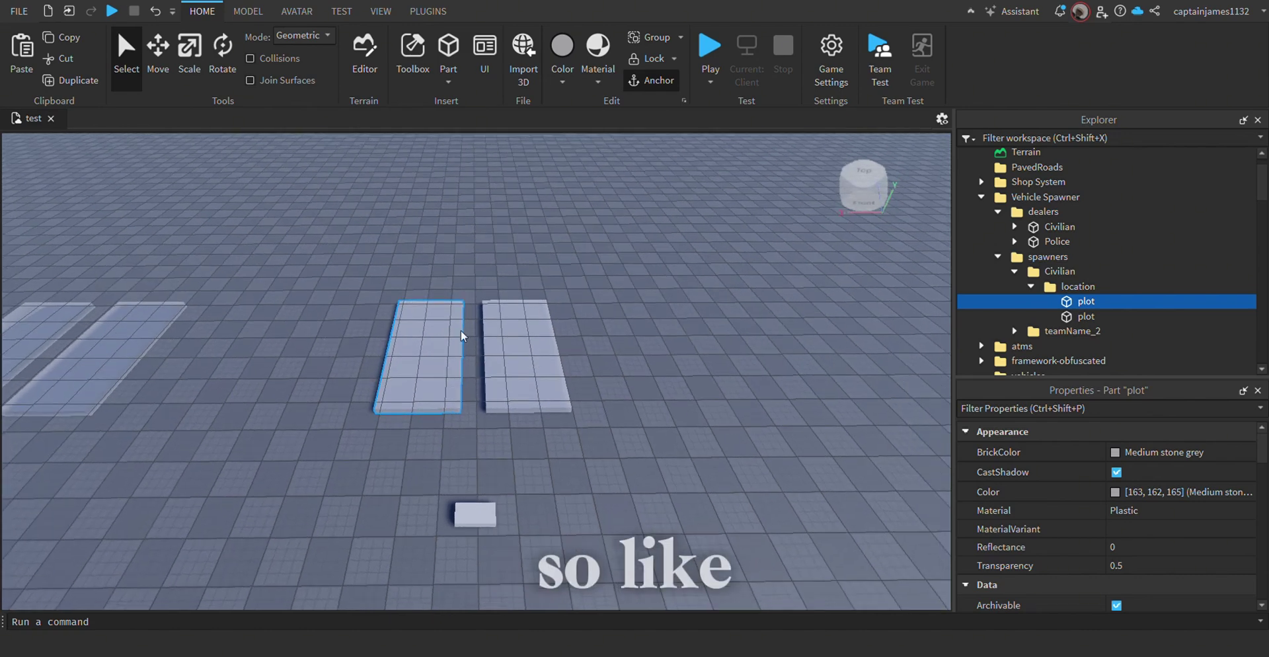
click(157, 57)
right_drag(701, 449, 654, 399)
drag(517, 547, 787, 281)
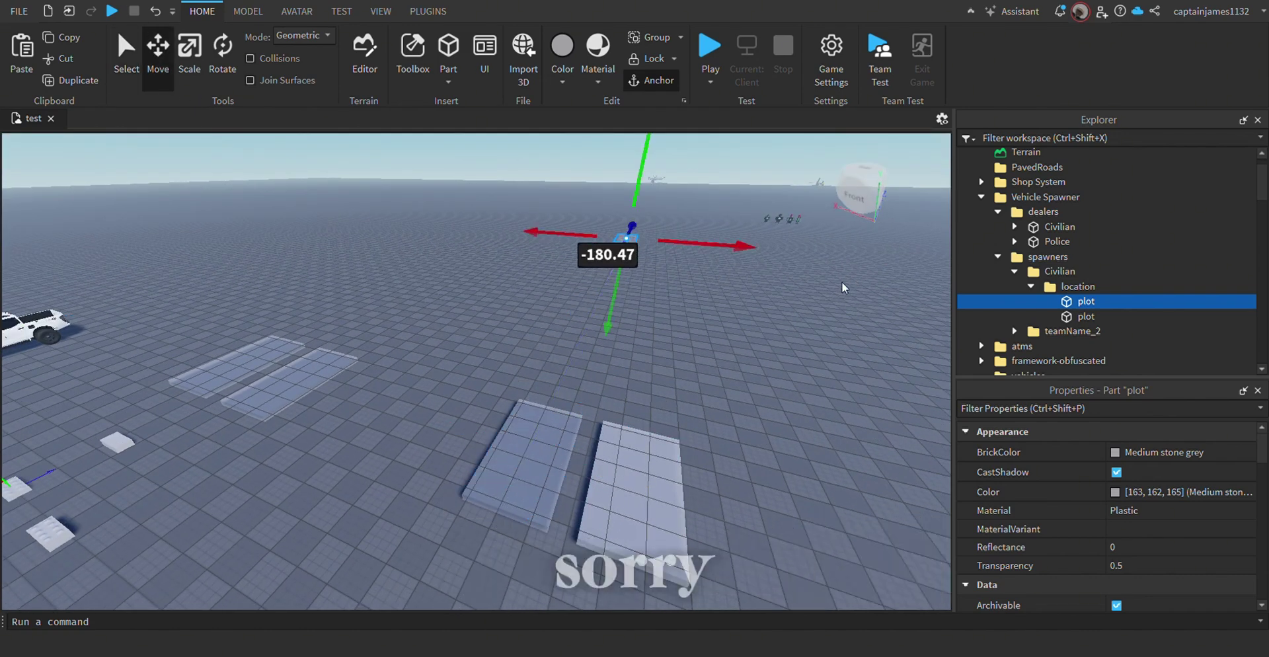
Rename the moved plot to point 1 and move the location's second plot well away from its original spot.
double_click(1082, 302)
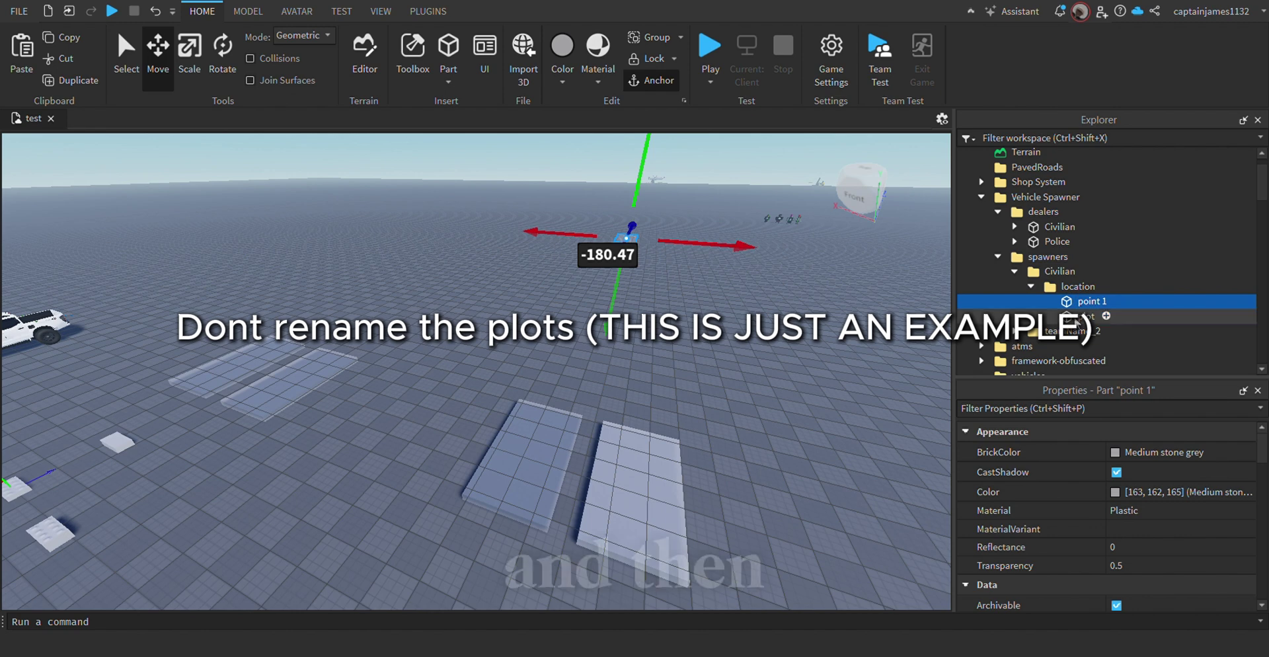
click(1086, 316)
right_drag(512, 441, 463, 419)
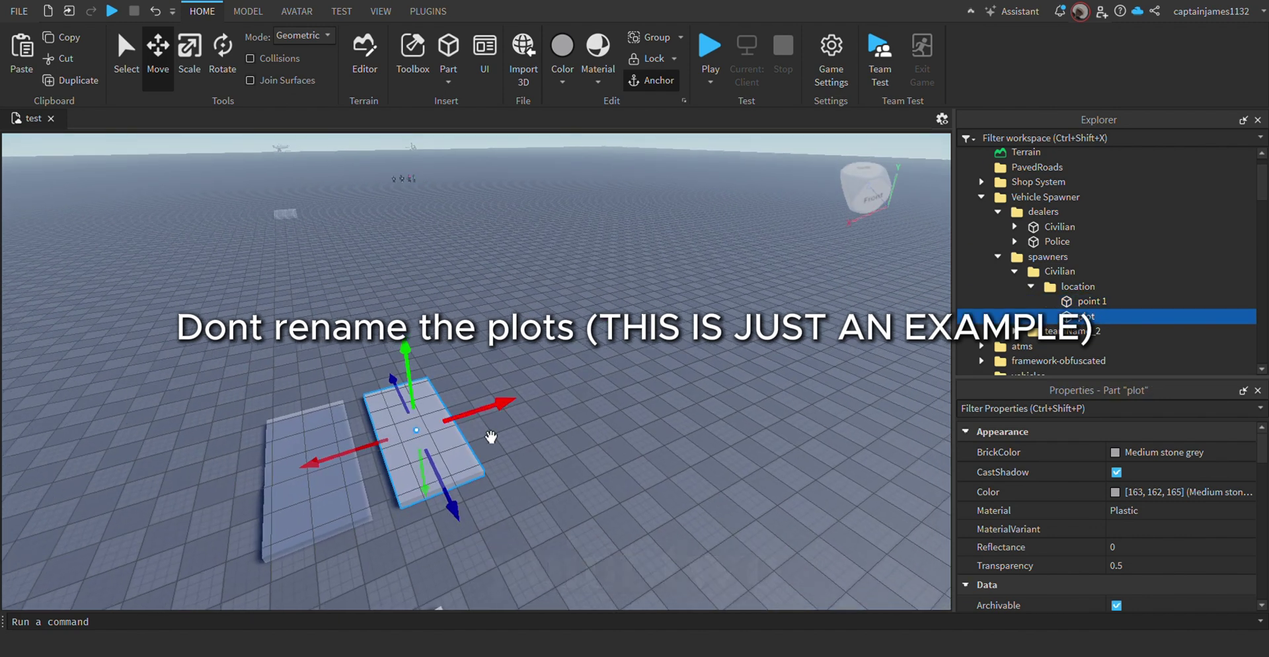
drag(489, 429, 971, 325)
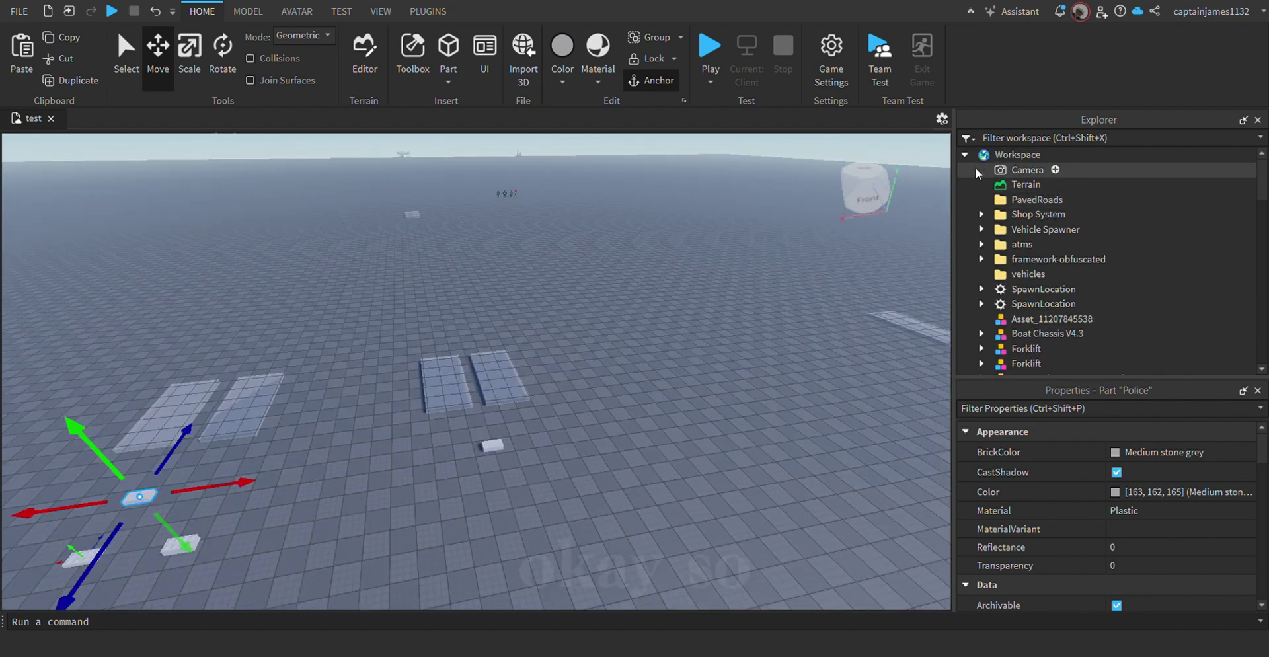
Expand the Assets folder of the framework's Vehicle Spawner and rename its first teamName folder to Civilian.
click(965, 141)
scroll(1029, 272, down, 5)
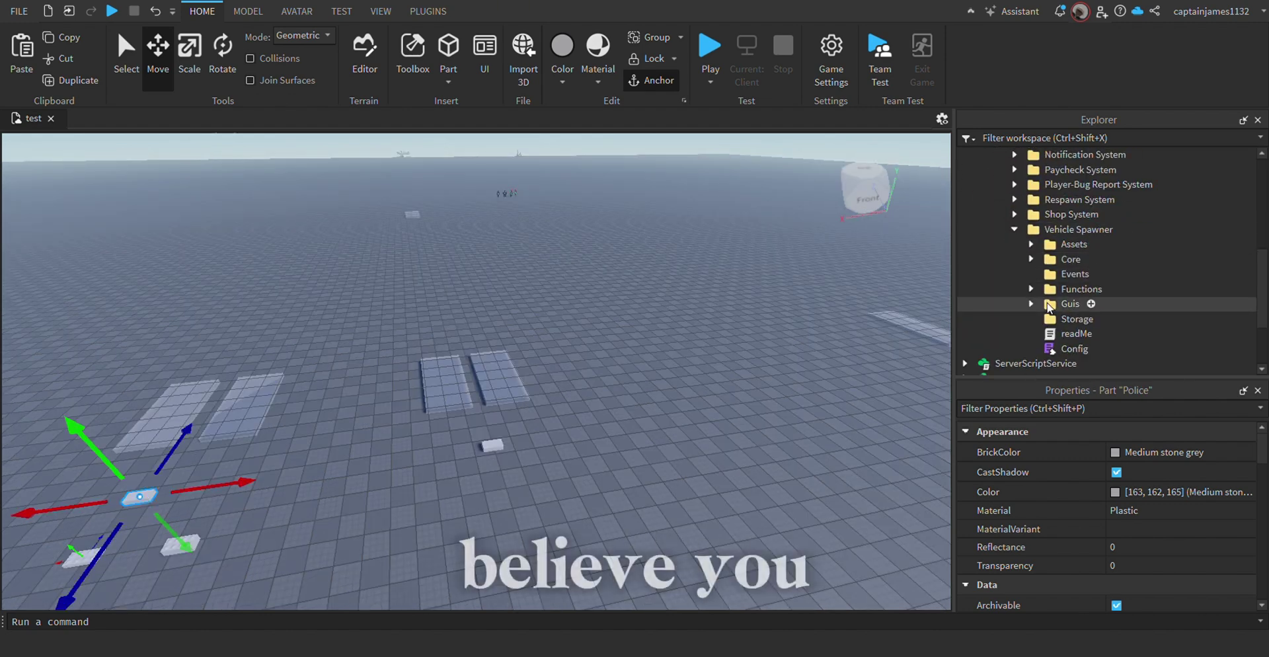
click(1031, 244)
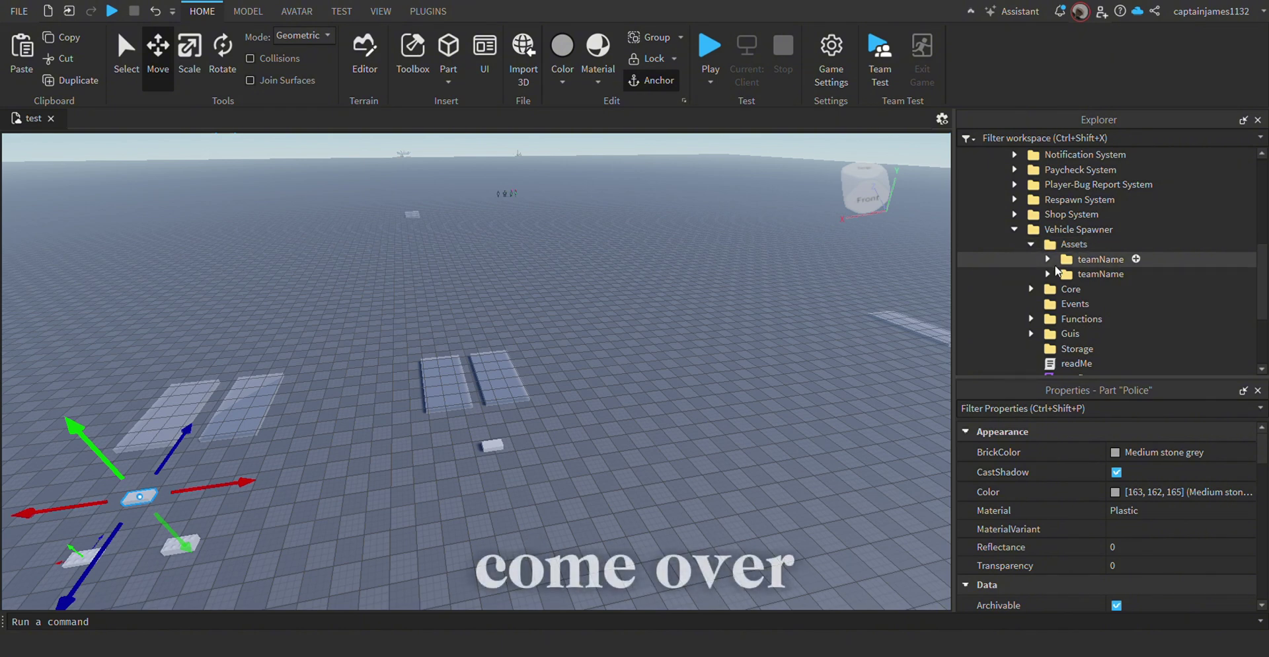
click(1047, 260)
click(1092, 262)
double_click(1091, 264)
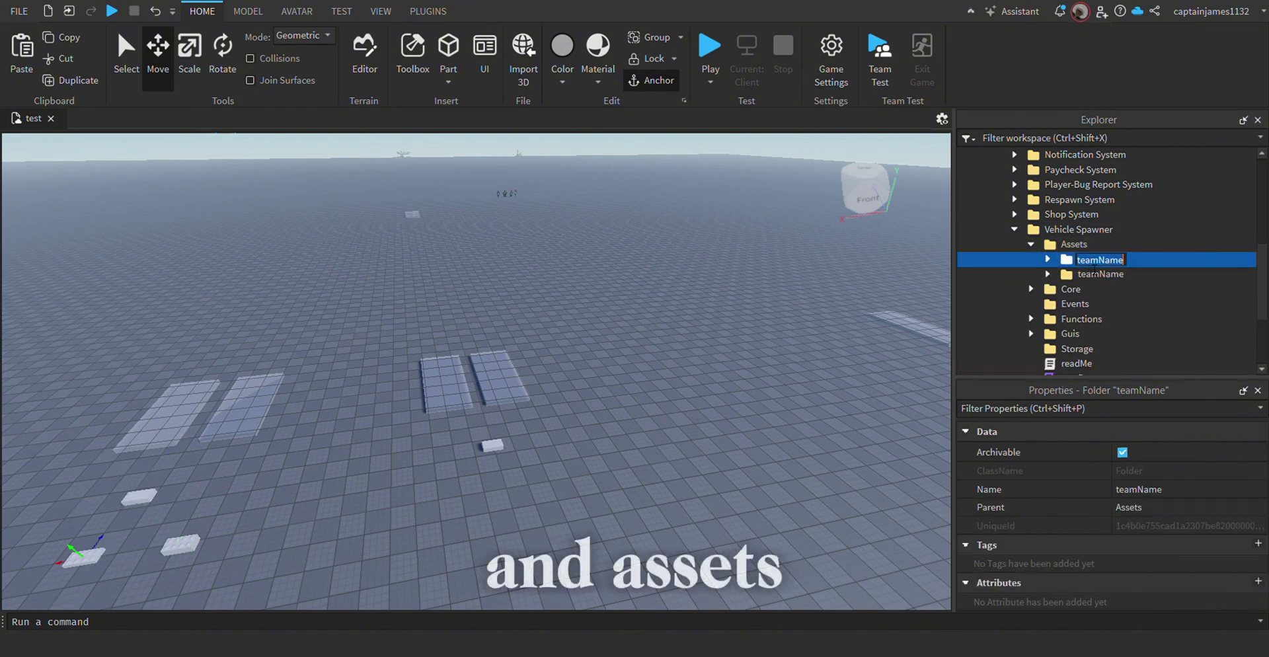
text(Civilian)
key(Return)
click(1078, 289)
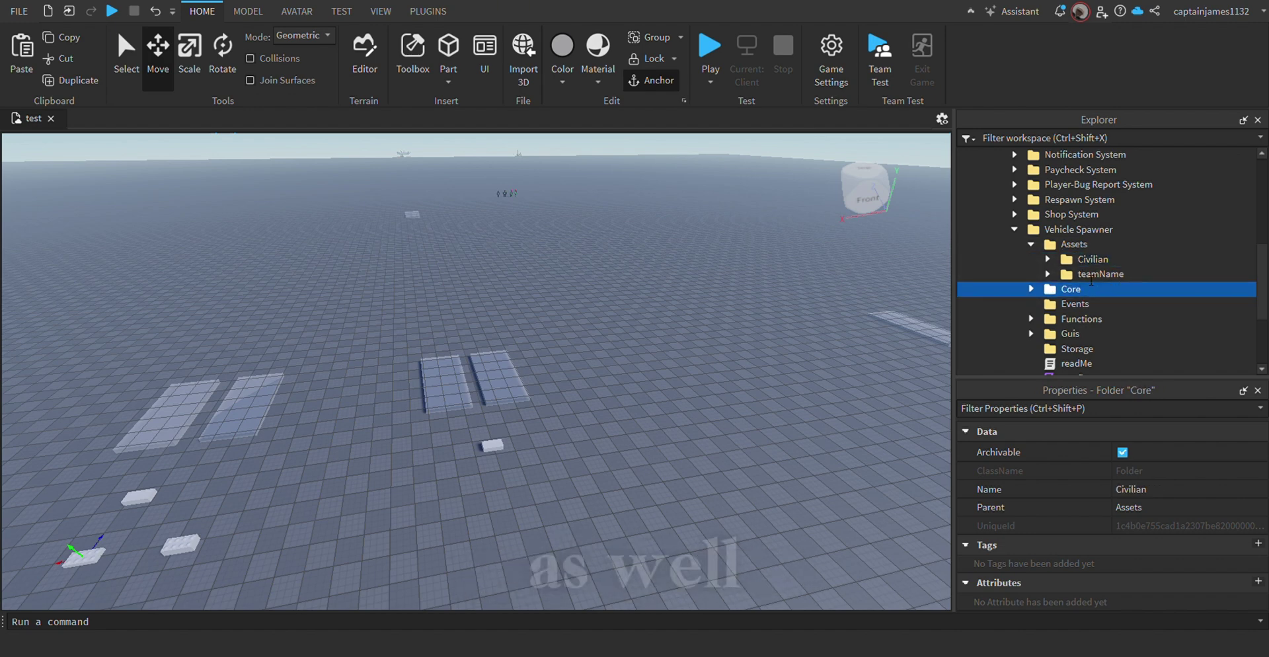
Rename the second teamName folder in Assets to Police and look inside the Civilian folder's vehicles subfolder.
click(1081, 270)
drag(1081, 269, 1077, 276)
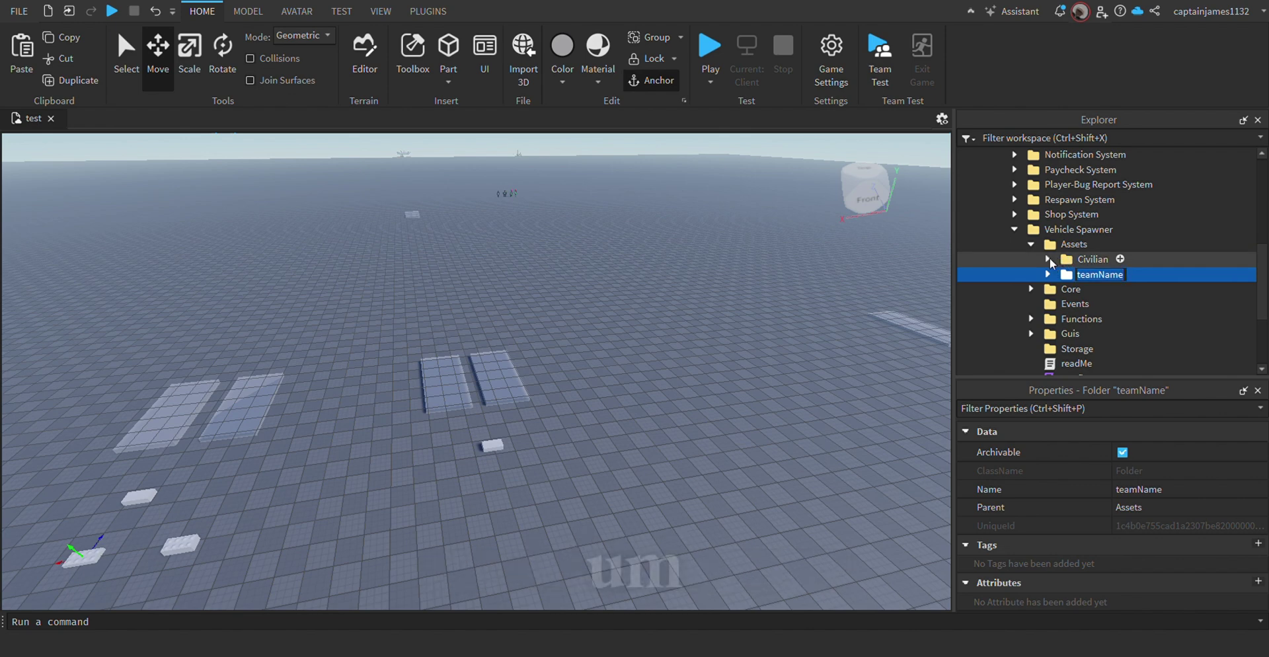
click(1048, 259)
click(1064, 273)
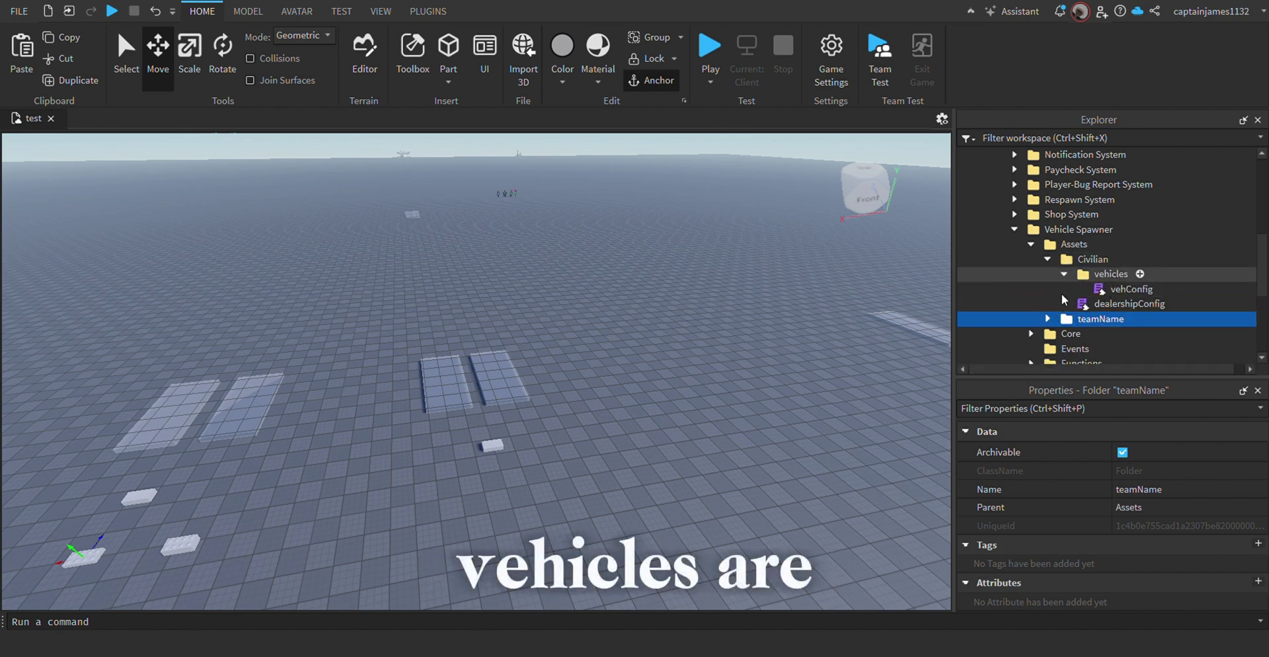
click(1048, 259)
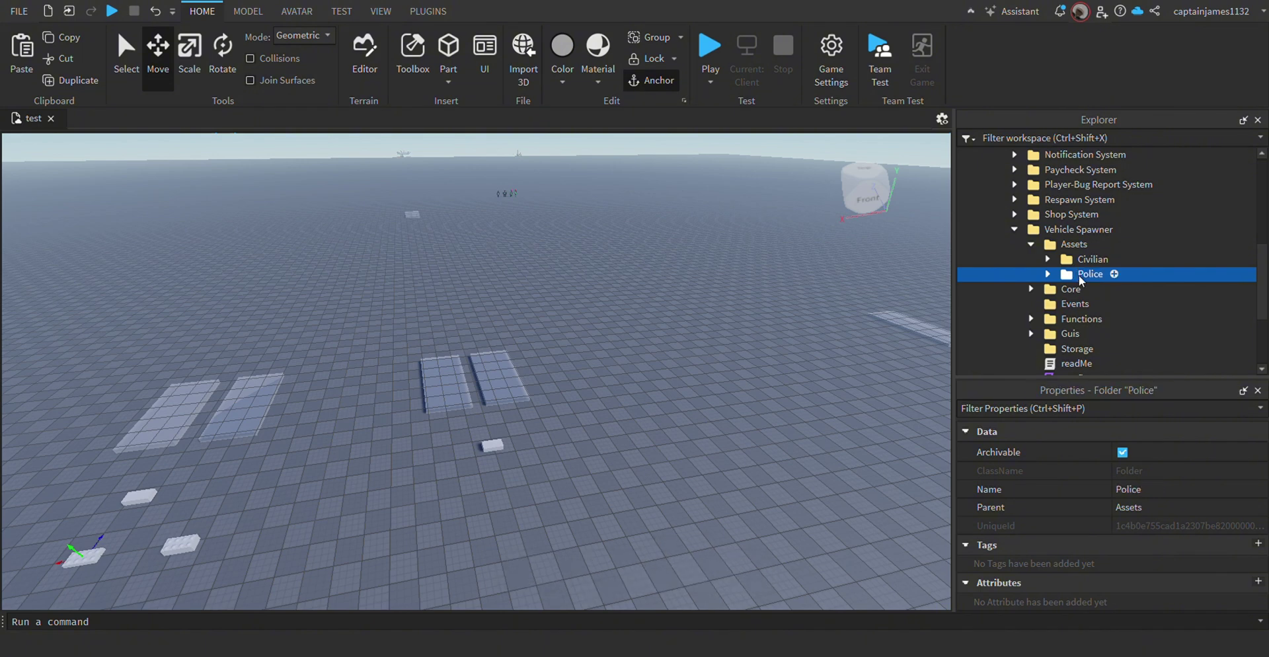
Cut the Nissan Frontier 2021 model from Workspace and paste it into the vehicles folder of the Civilian assets.
right_drag(747, 291, 621, 308)
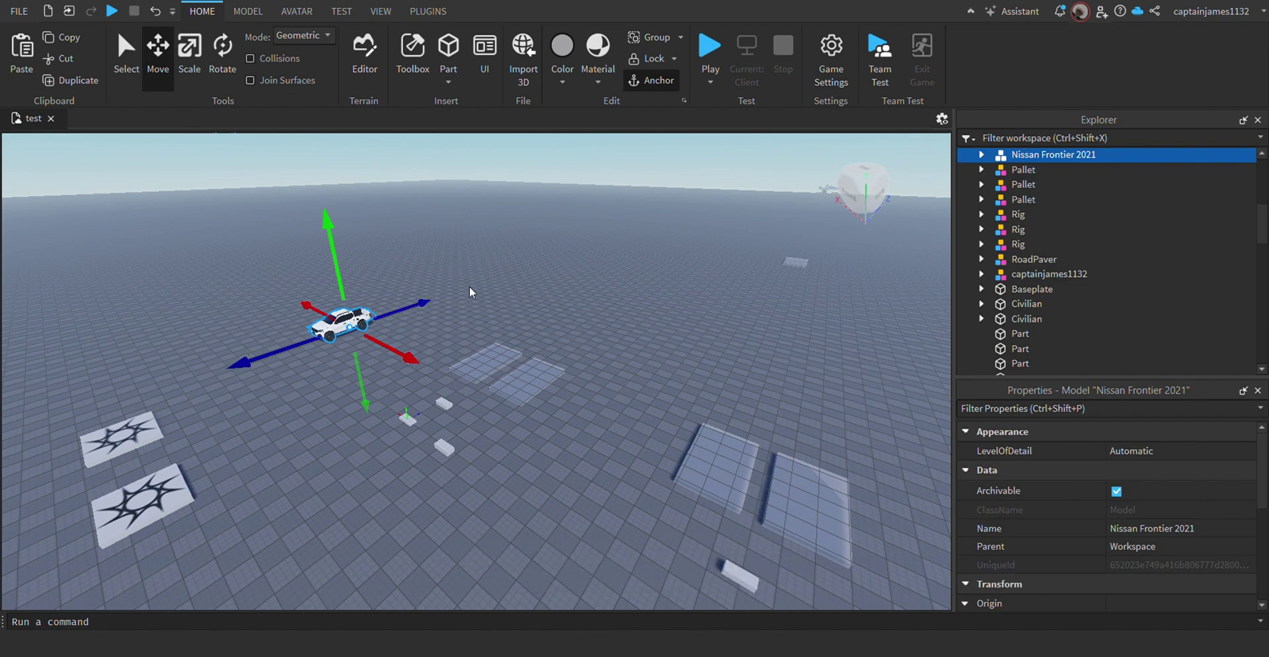
key(ctrl+x)
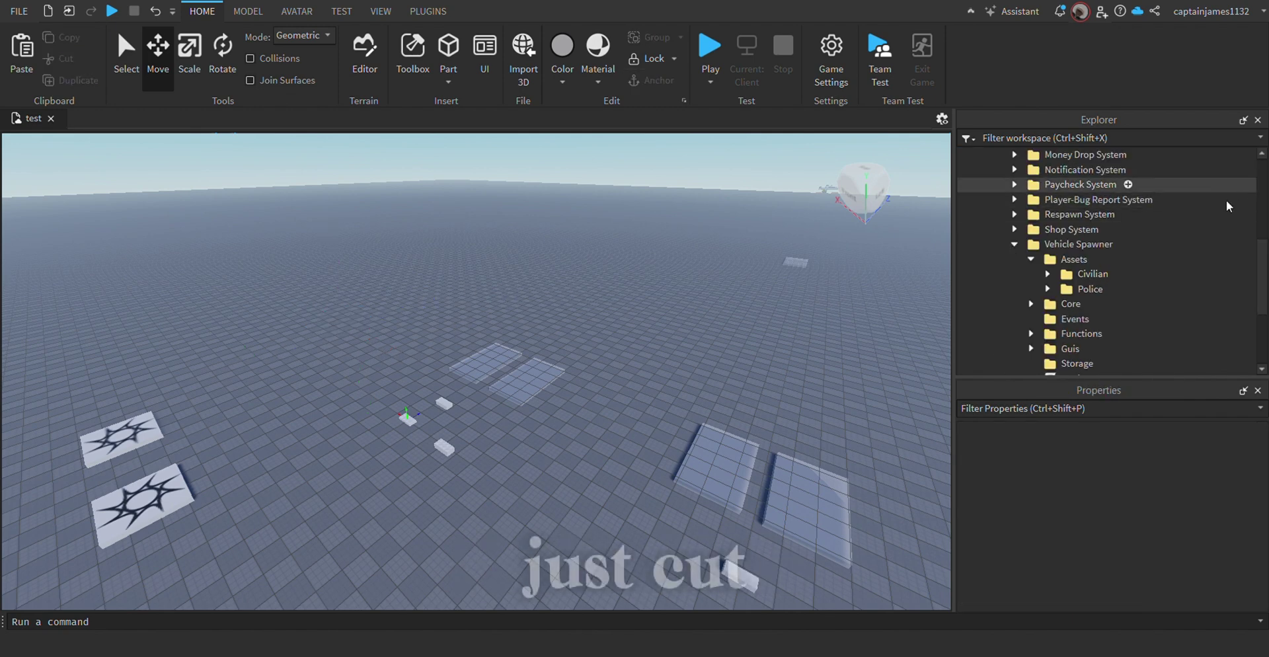
scroll(1227, 206, down, 3)
scroll(1091, 267, up, 1)
right_drag(711, 320, 740, 370)
click(1049, 190)
click(1097, 205)
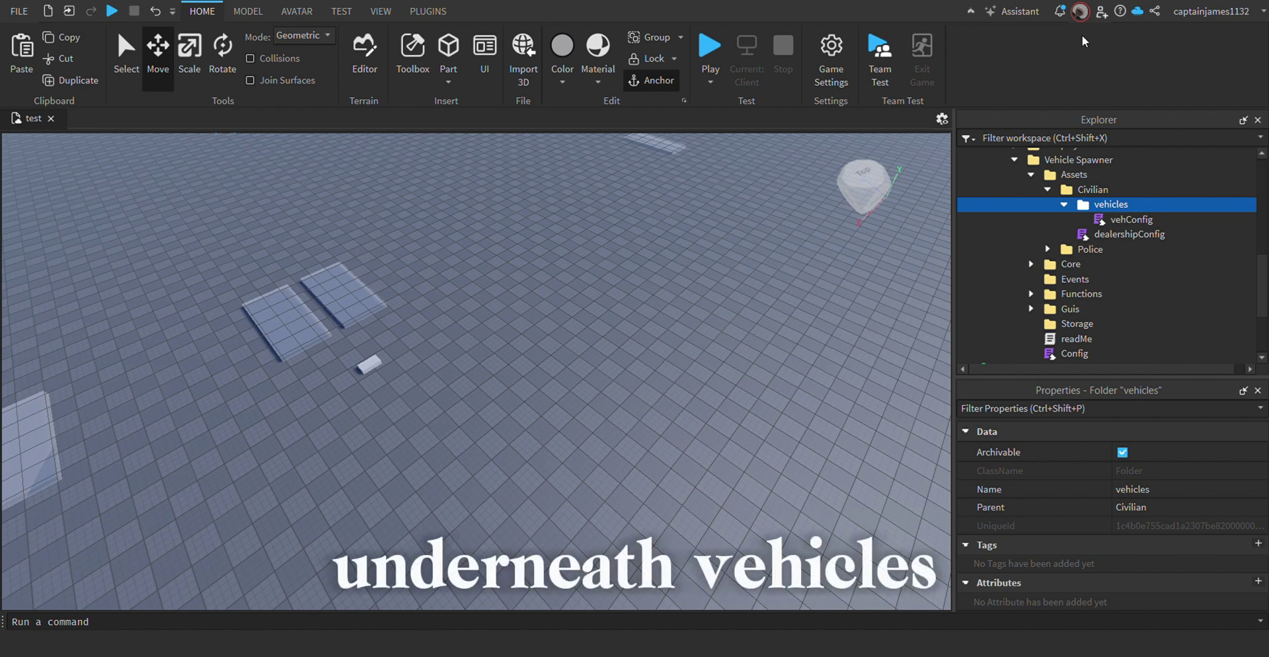
key(ctrl+shift+v)
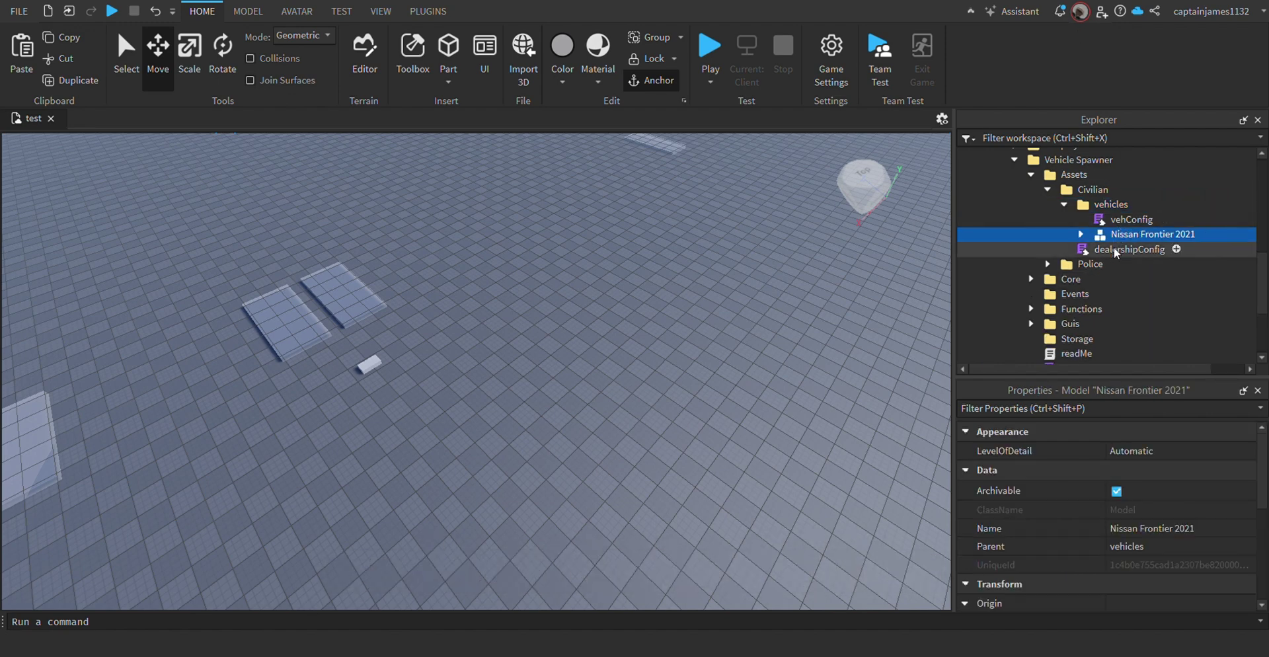
Review the vehConfig script and move it into the Nissan Frontier 2021 model.
double_click(1130, 219)
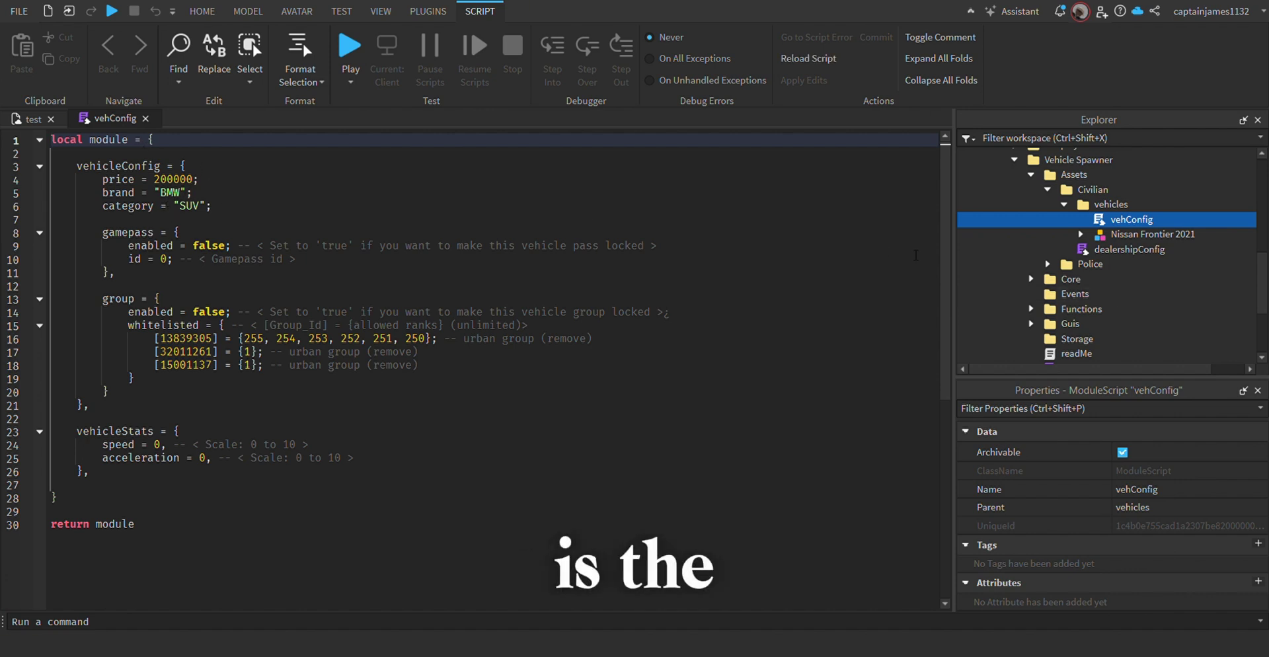
click(146, 119)
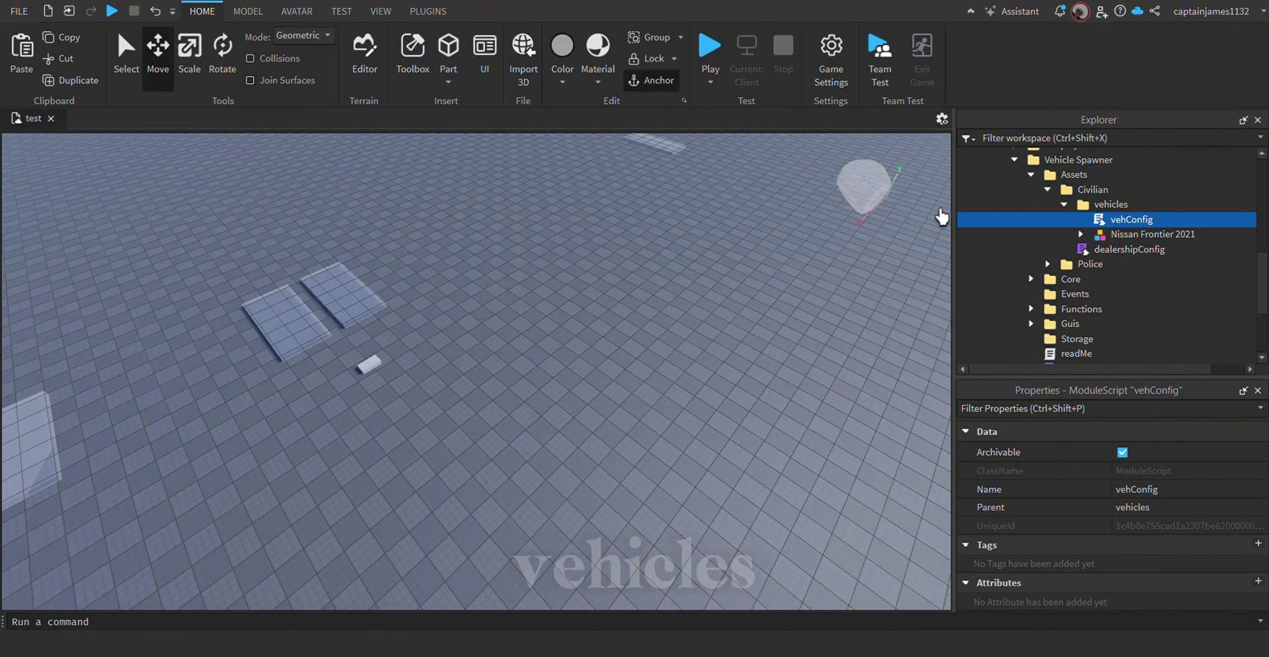
drag(1165, 240, 1164, 240)
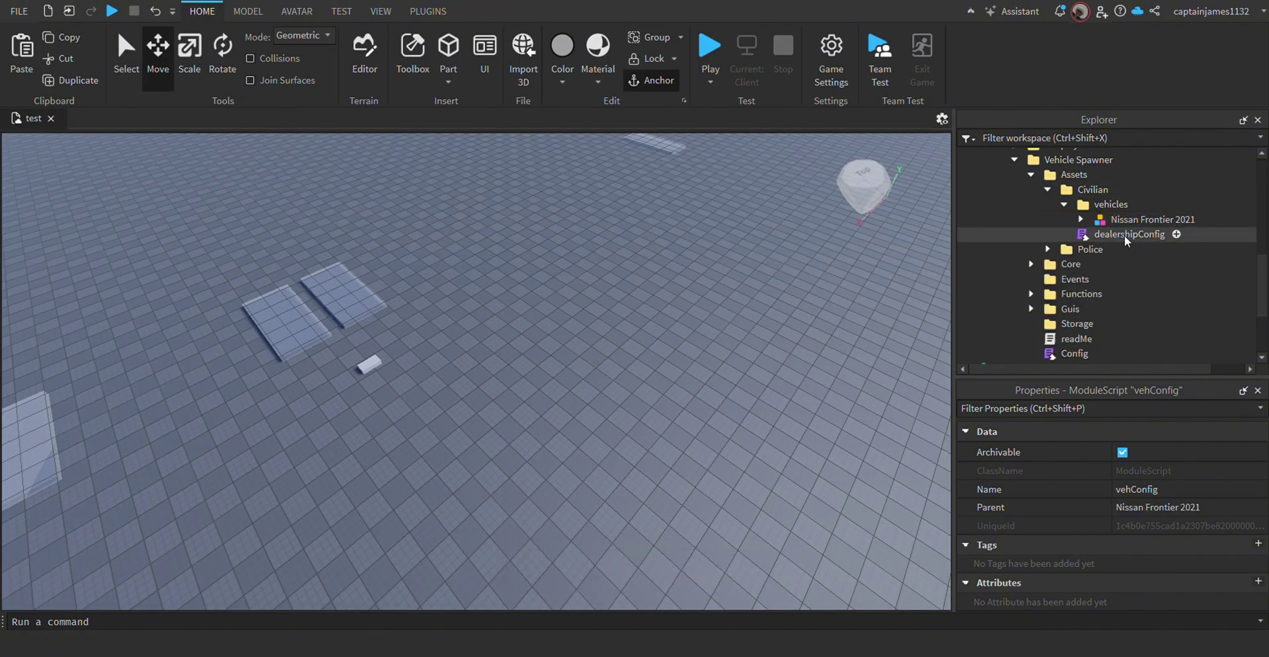
double_click(1095, 233)
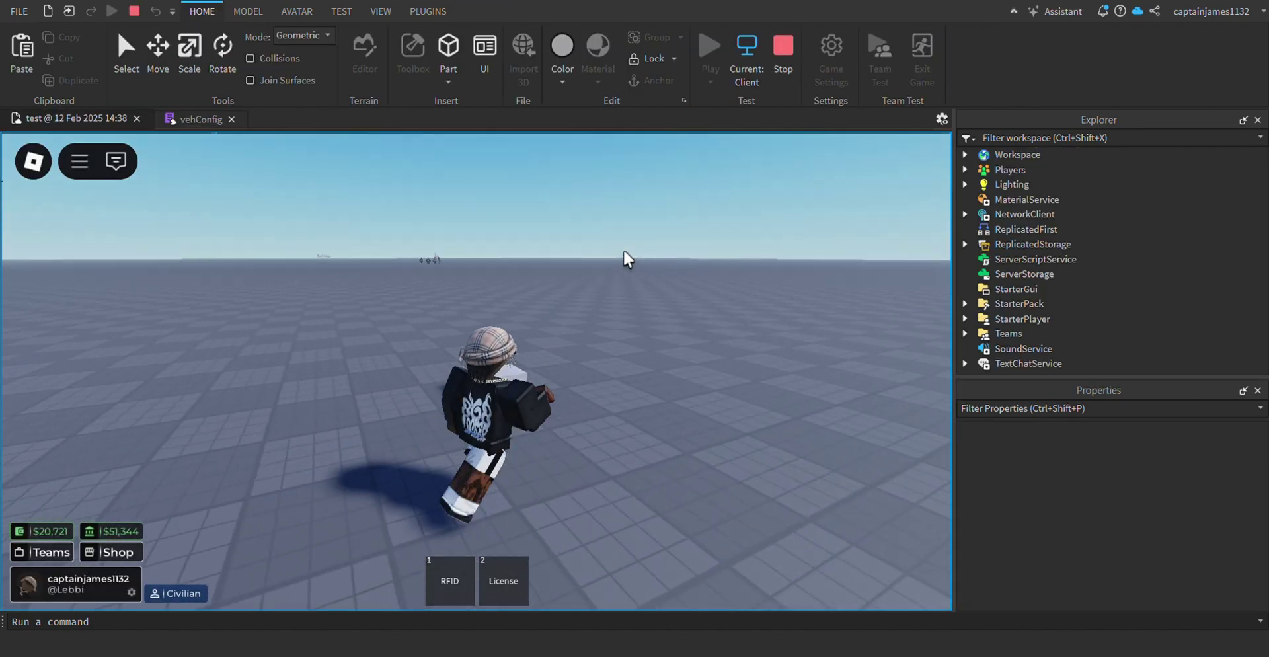
In the playtest, open the vehicle dealer, purchase the Nissan Frontier 2021 and spawn it.
key(e)
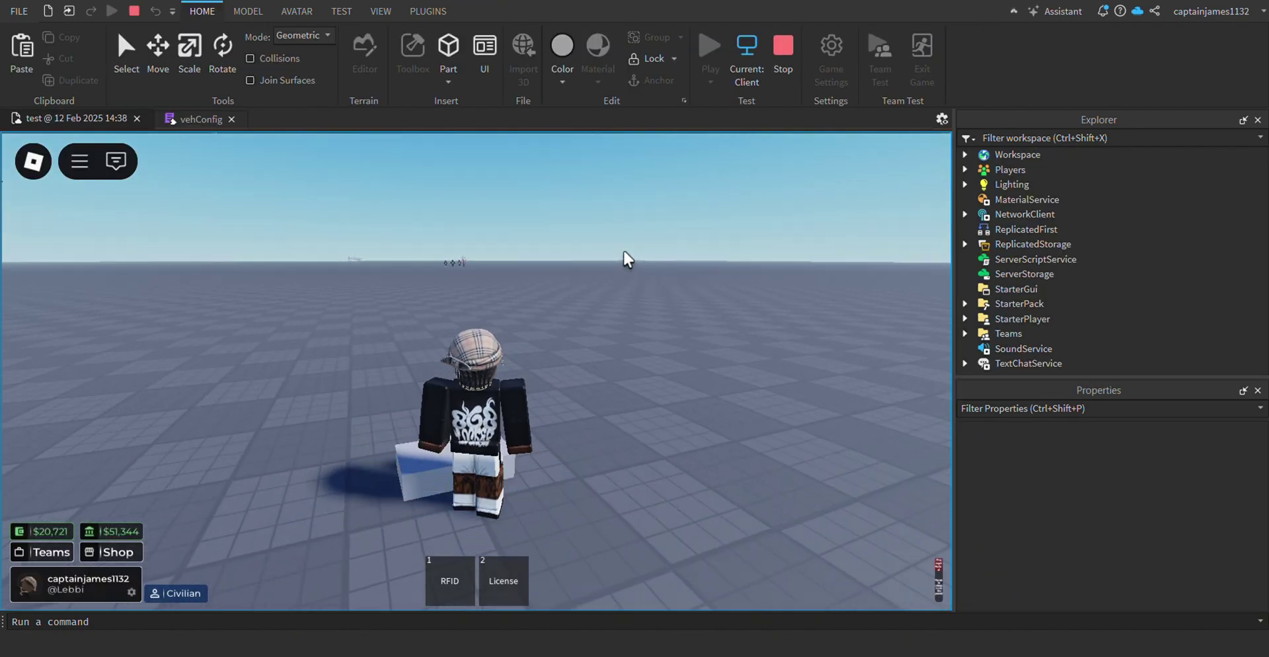
click(334, 432)
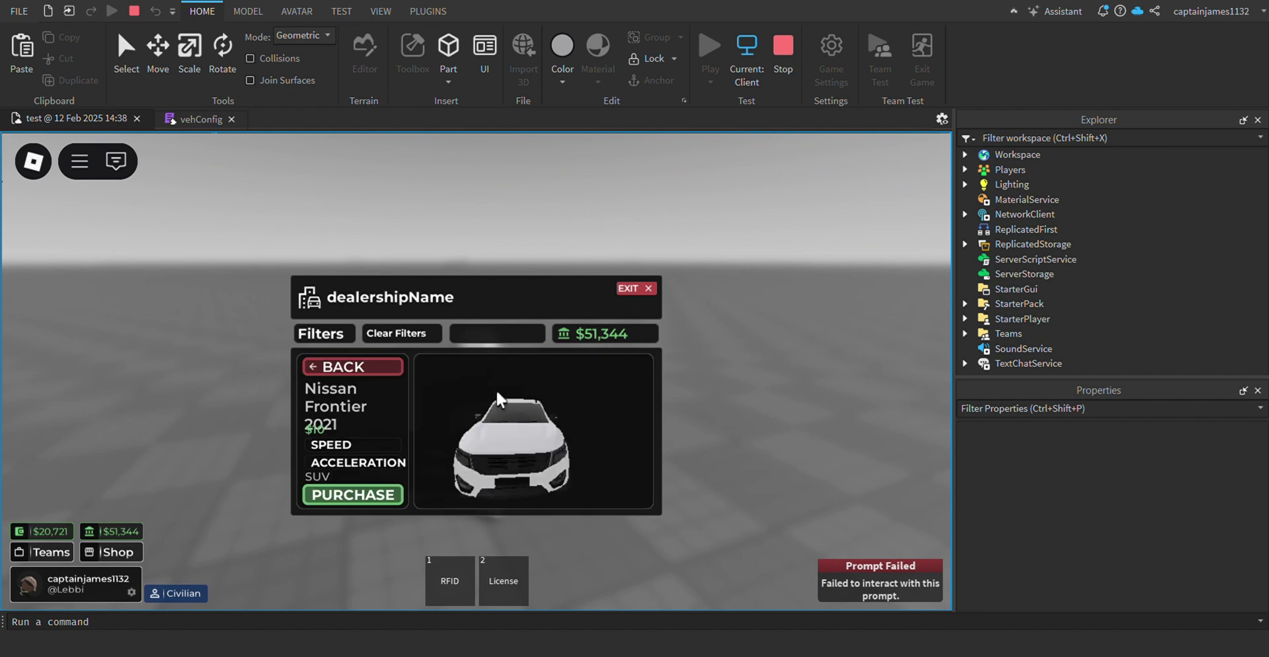
click(384, 496)
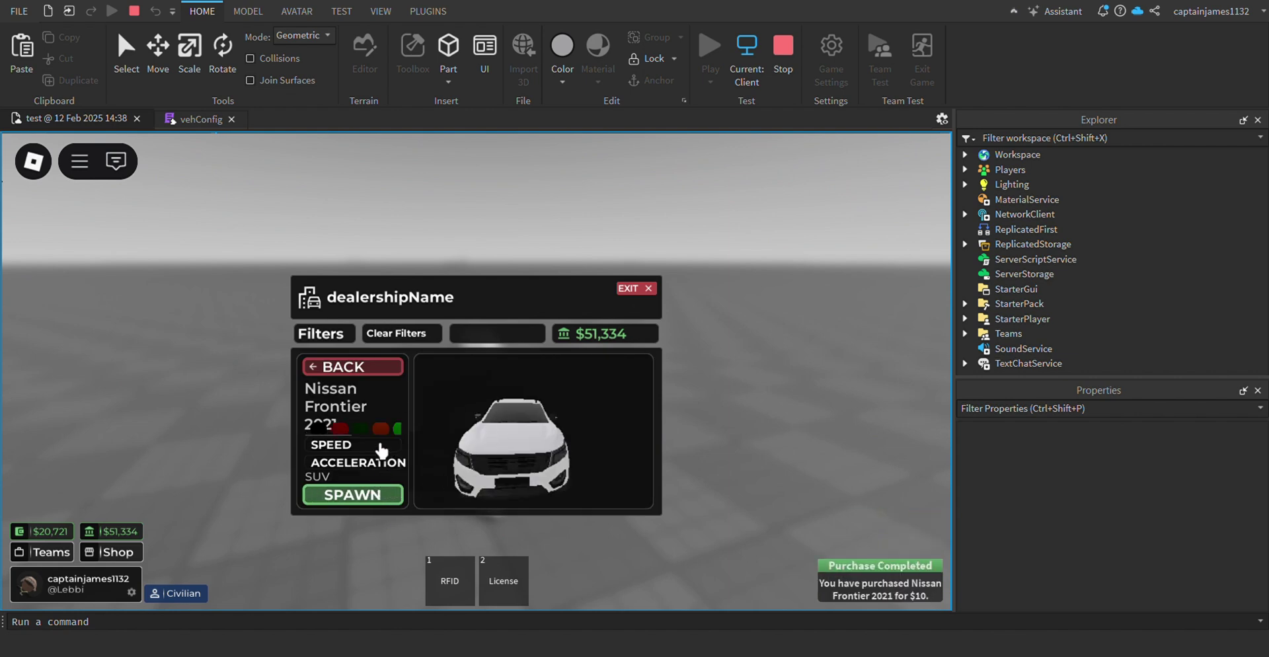
click(370, 492)
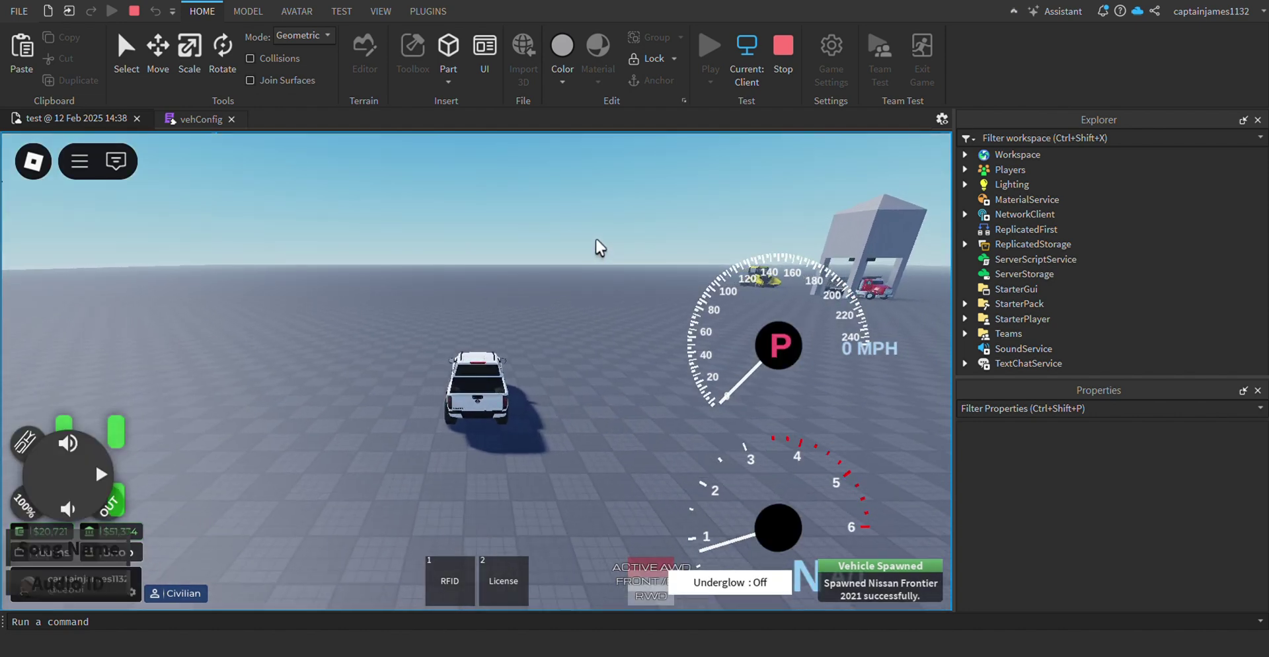
Drive the spawned truck around while viewing it from the side, and end the playtest.
key(w)
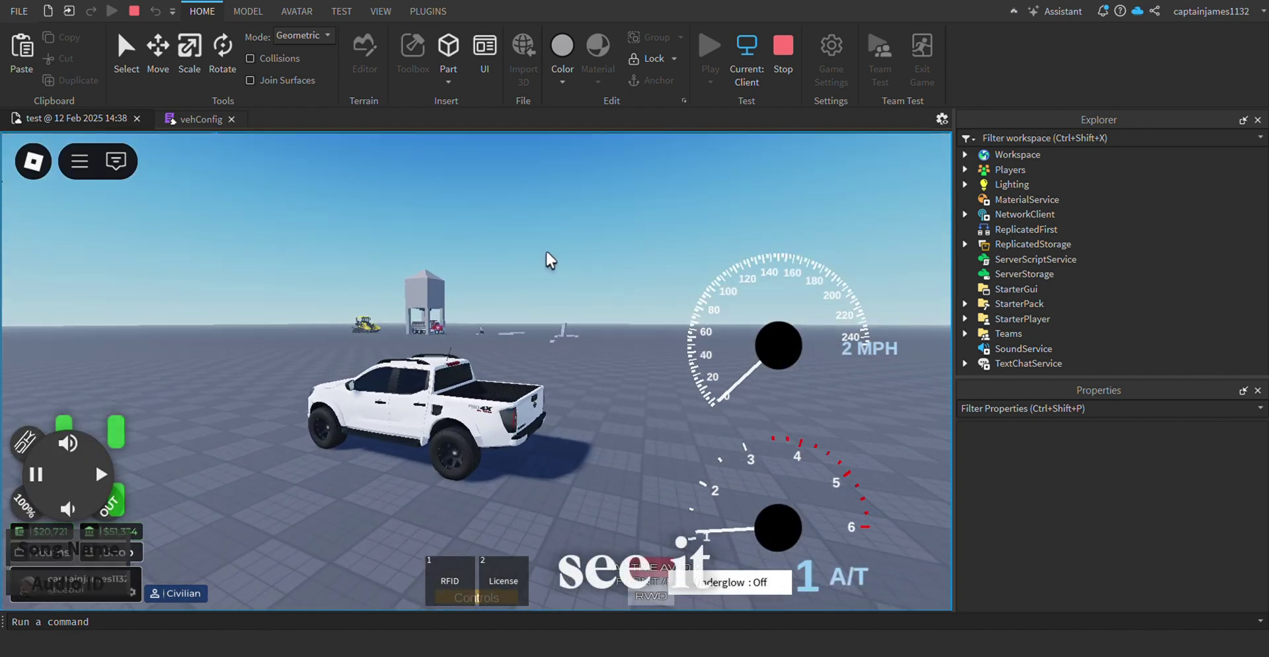
right_drag(534, 255, 534, 256)
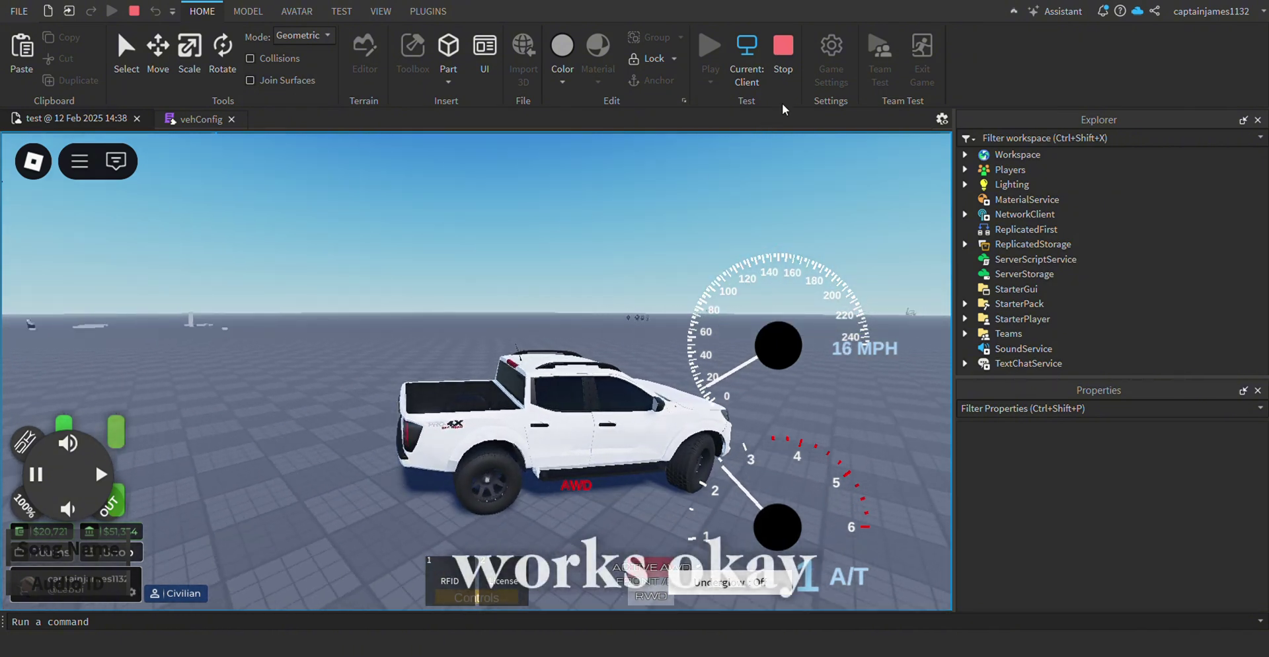
click(784, 69)
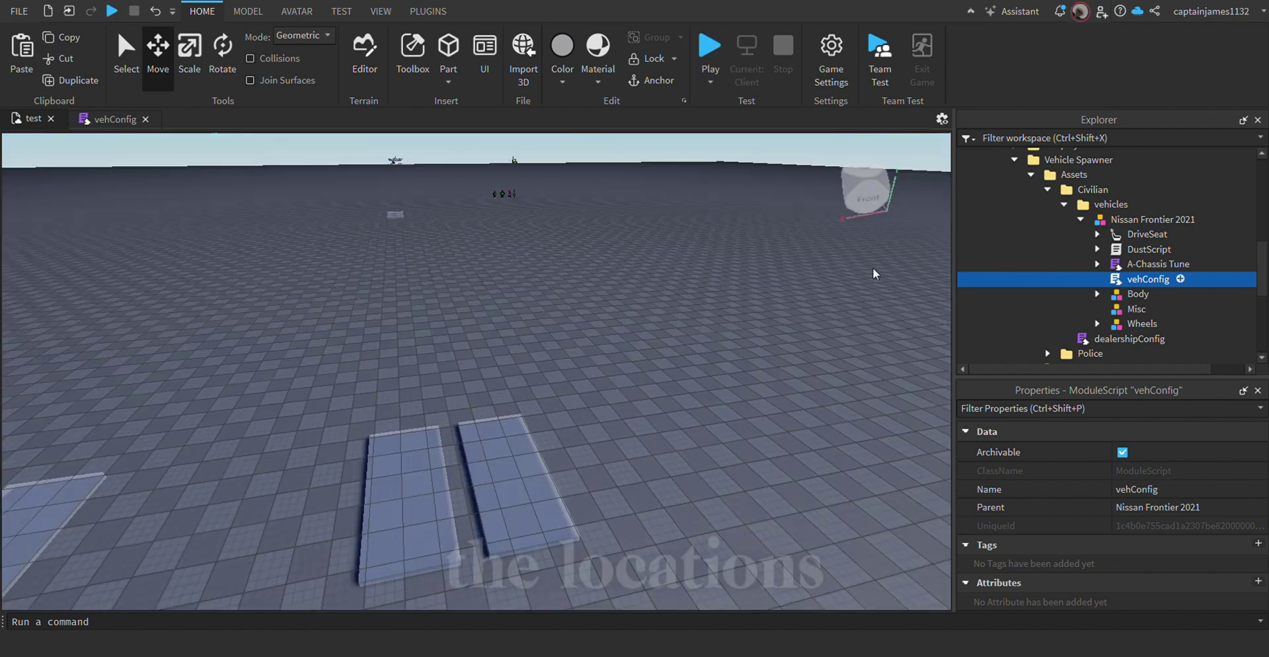
Select the distant point 1 plot and examine its position relative to the other spawner plots from several angles.
right_drag(541, 287, 538, 286)
key(w)
scroll(538, 290, down, 10)
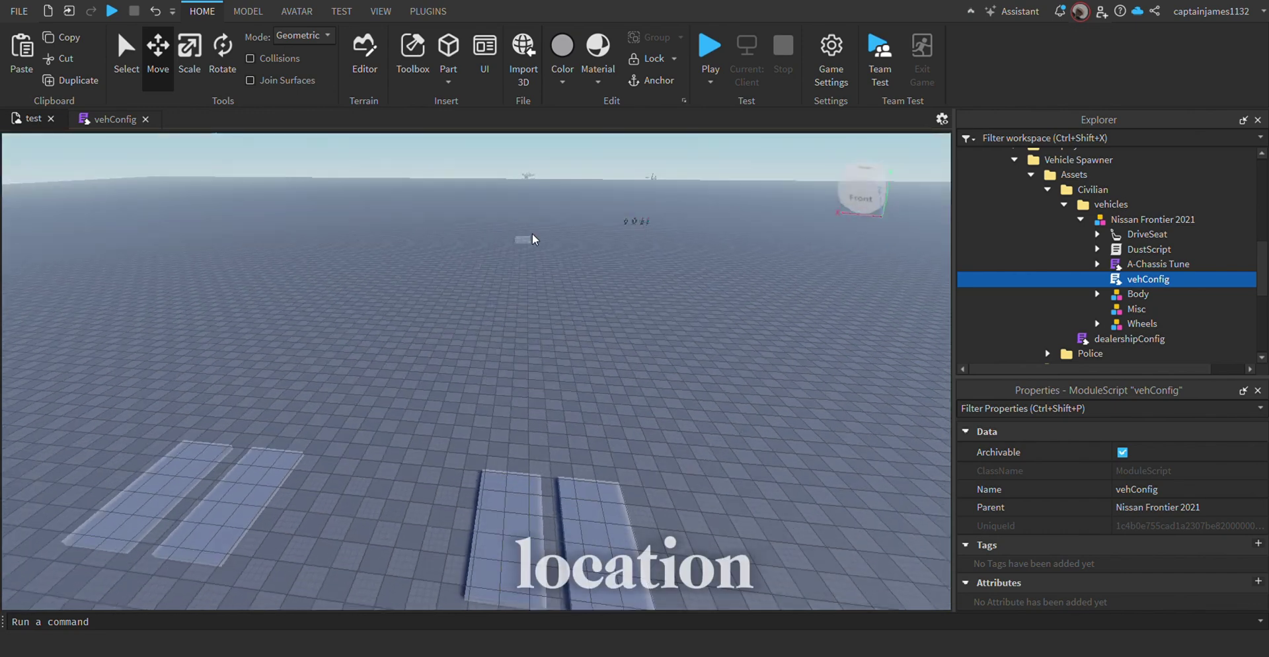
click(528, 238)
right_drag(580, 252, 635, 272)
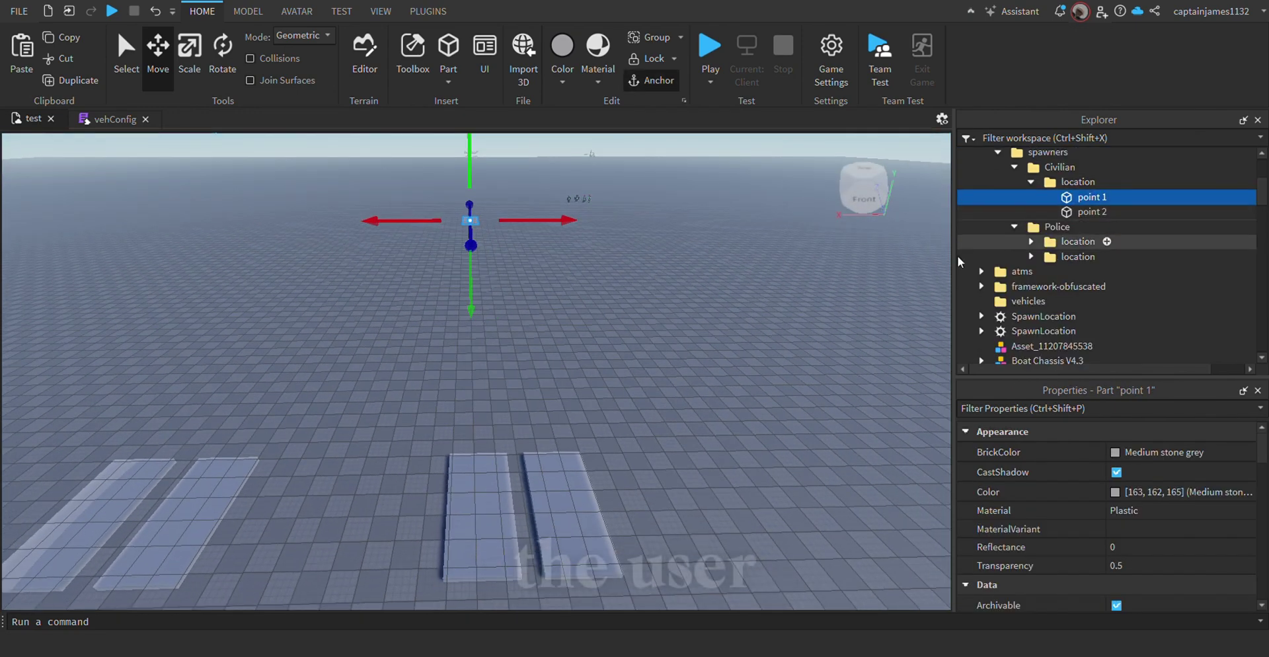
right_drag(416, 306, 477, 337)
right_drag(511, 198, 489, 289)
drag(573, 259, 516, 241)
right_drag(540, 247, 516, 241)
drag(516, 241, 506, 282)
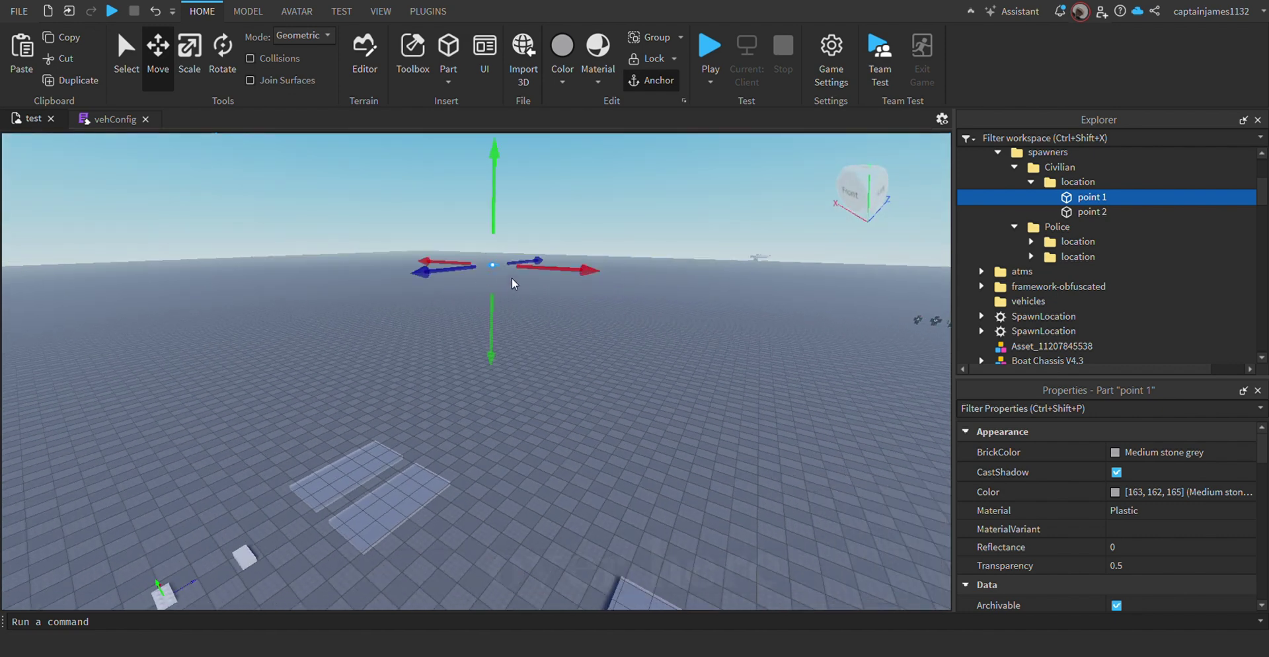
Move the distant point 1 plot closer to the other spawner plots on the baseplate.
right_drag(529, 289, 435, 258)
key(d)
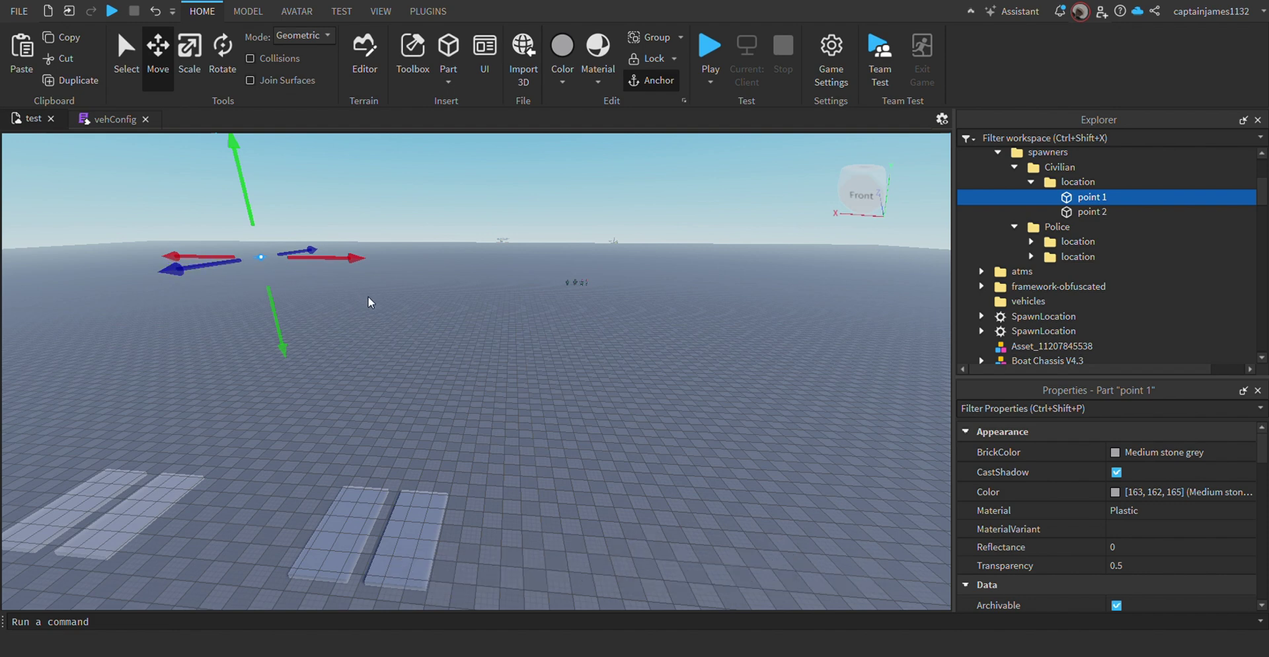
key(f)
Collapse the spawners folder, the Vehicle Spawner folder and the whole Workspace hierarchy.
scroll(991, 242, up, 2)
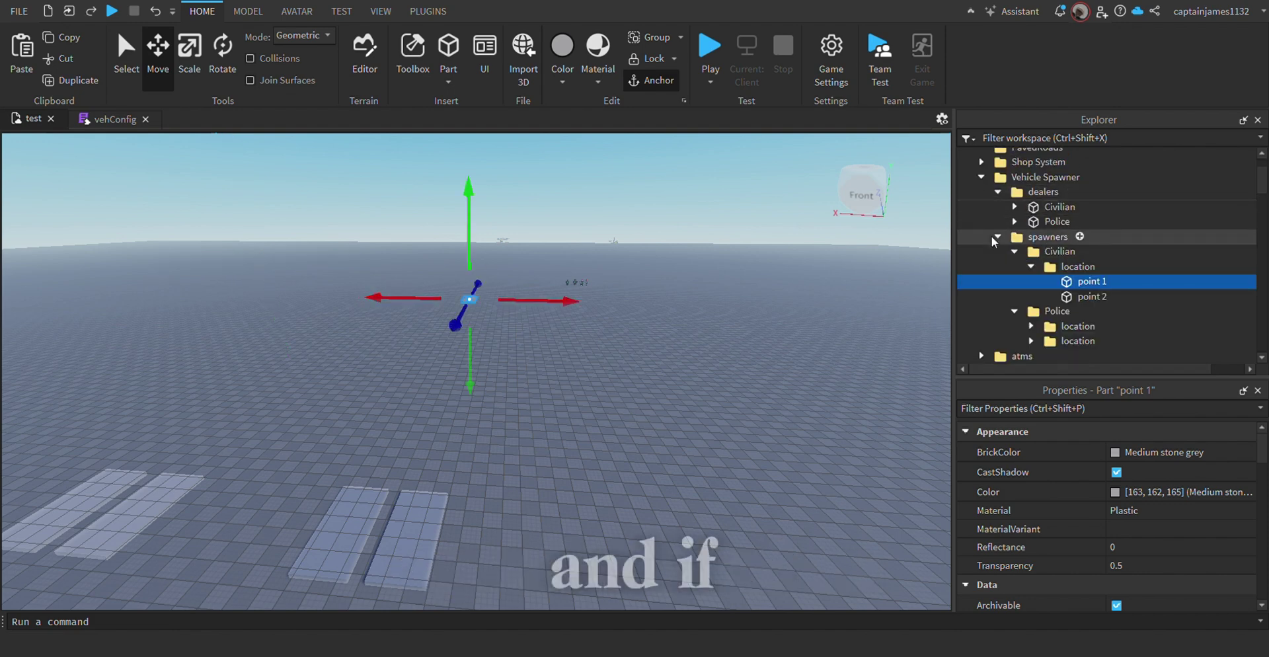
click(997, 237)
click(981, 177)
scroll(1019, 193, up, 2)
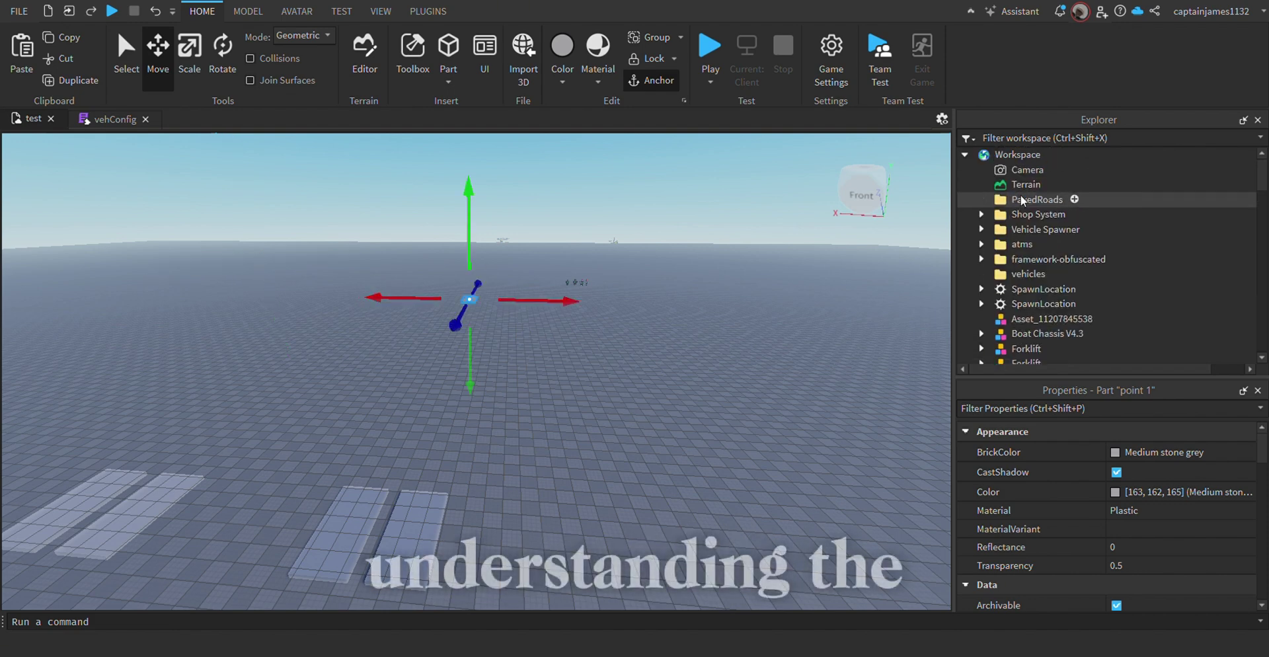
click(965, 156)
scroll(1063, 260, down, 3)
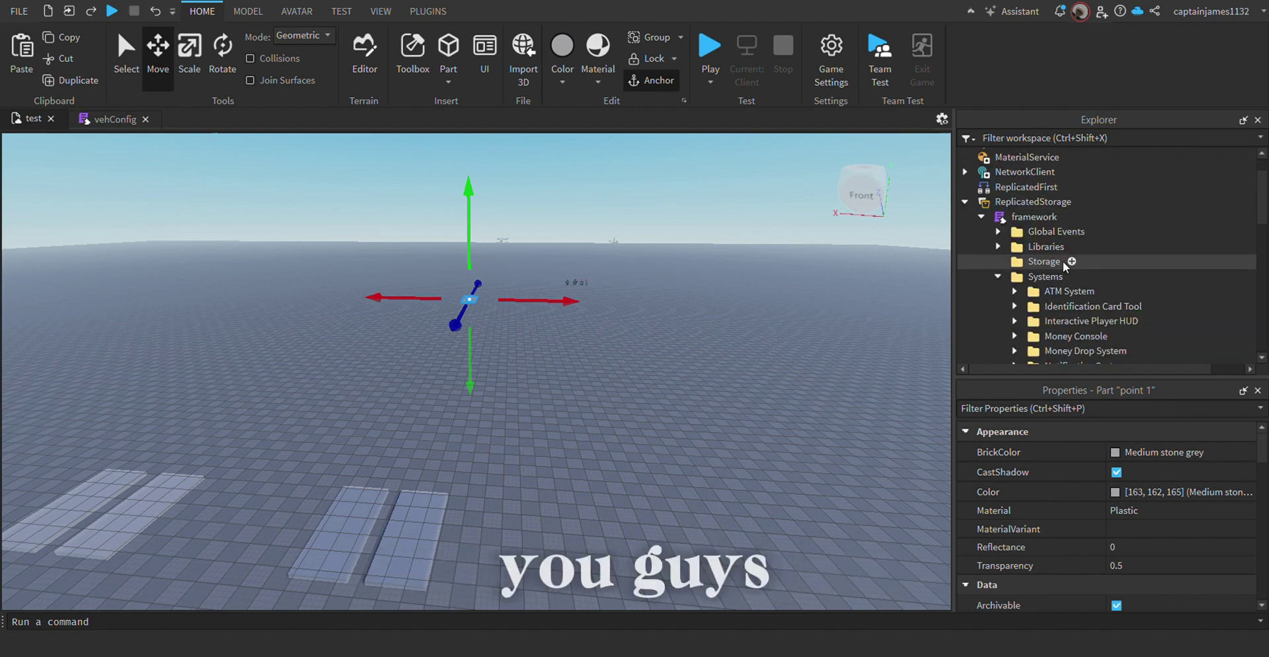
Show the direct contents of the framework's Vehicle Spawner system folder, keeping its Assets folder collapsed.
scroll(1060, 264, down, 5)
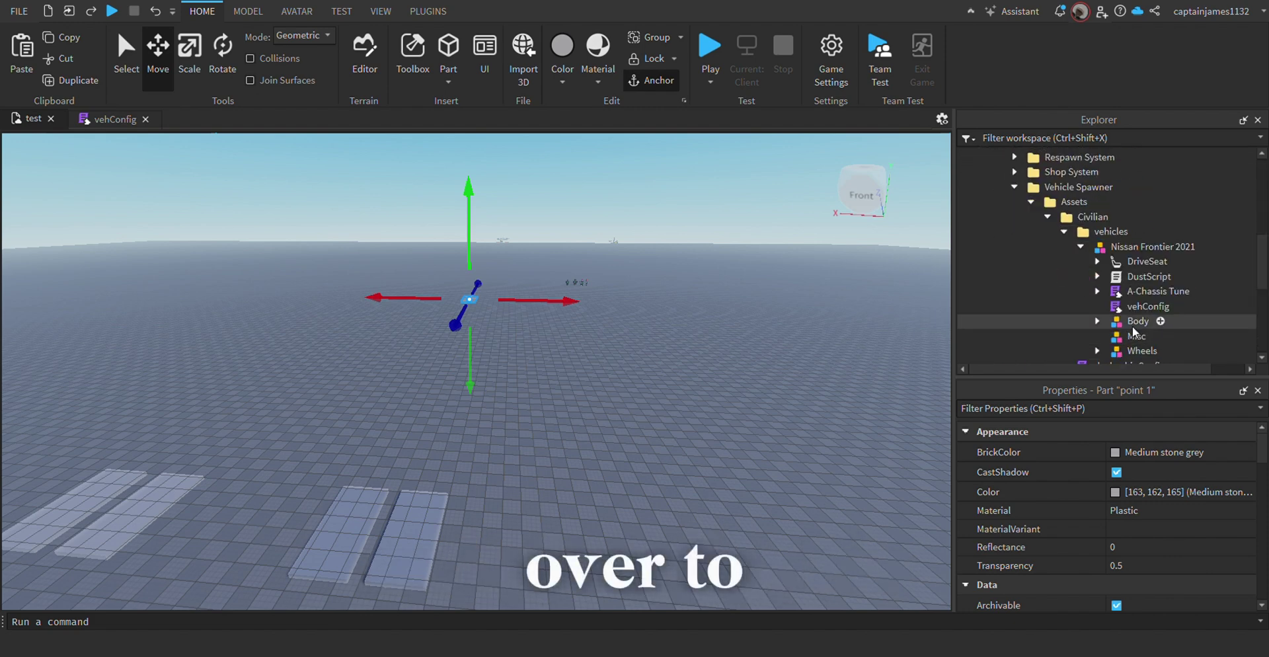
click(1014, 187)
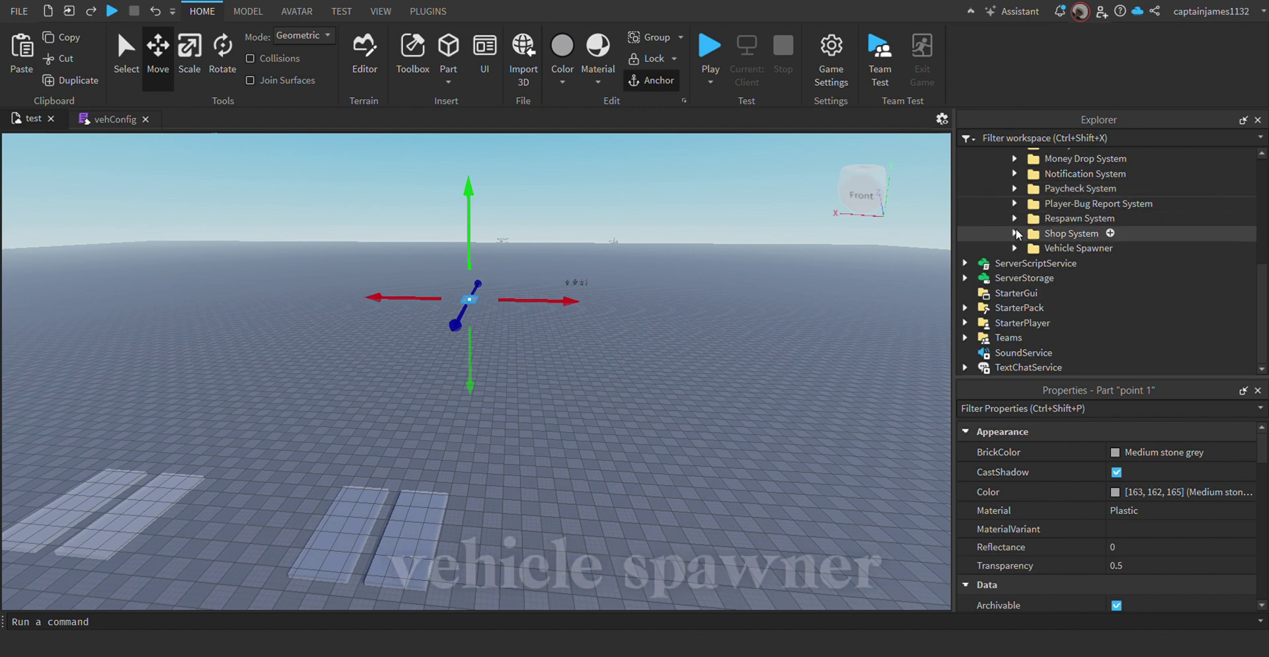
click(1015, 249)
click(1031, 263)
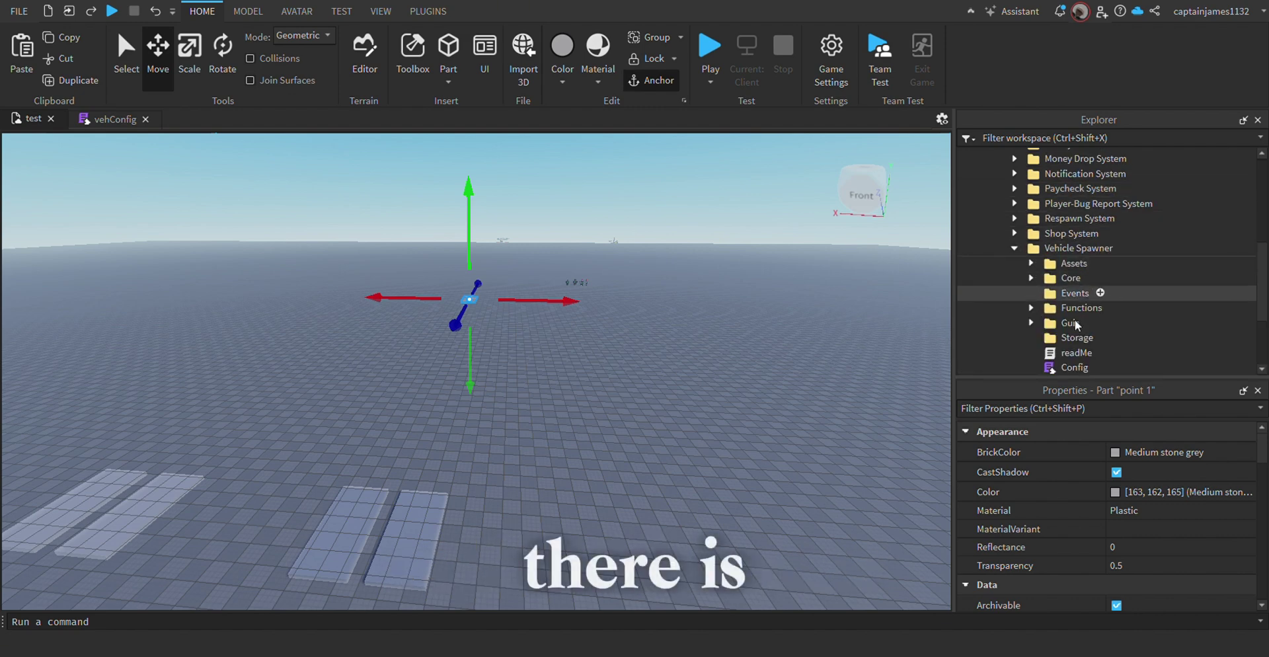
Open the Vehicle Spawner's readMe script, review its setup instructions and notes, and close it to return to the test place view.
click(1065, 354)
scroll(1033, 279, down, 2)
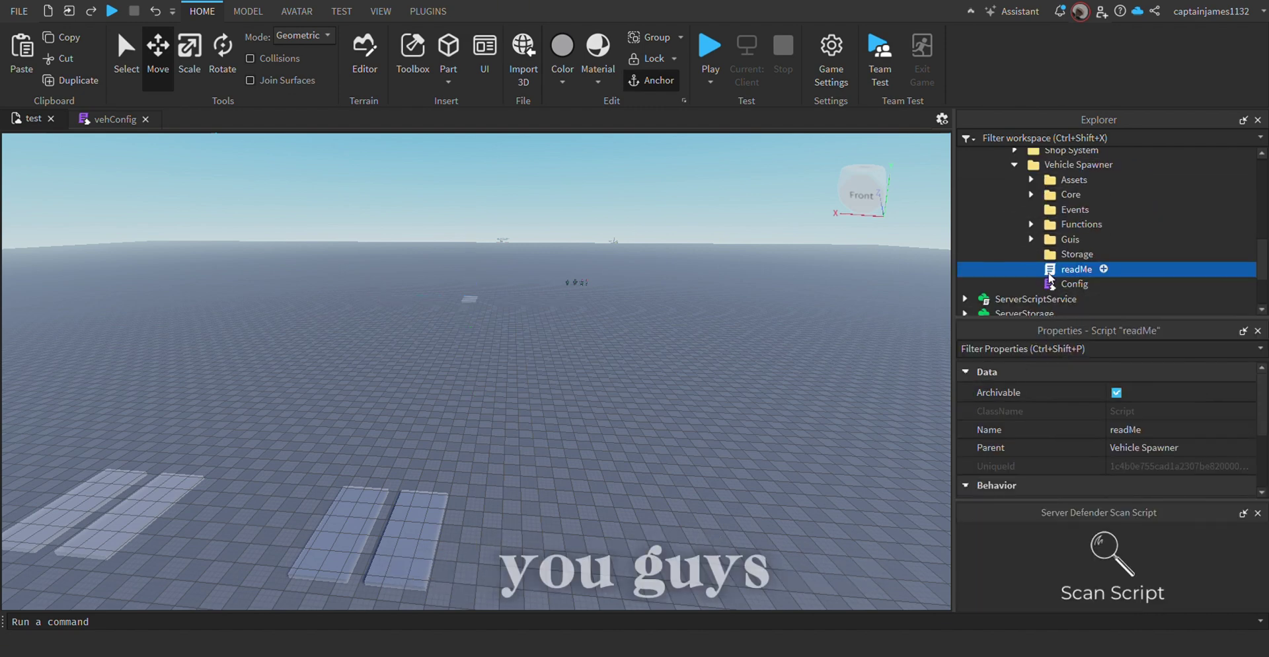
double_click(1076, 269)
scroll(157, 295, down, 5)
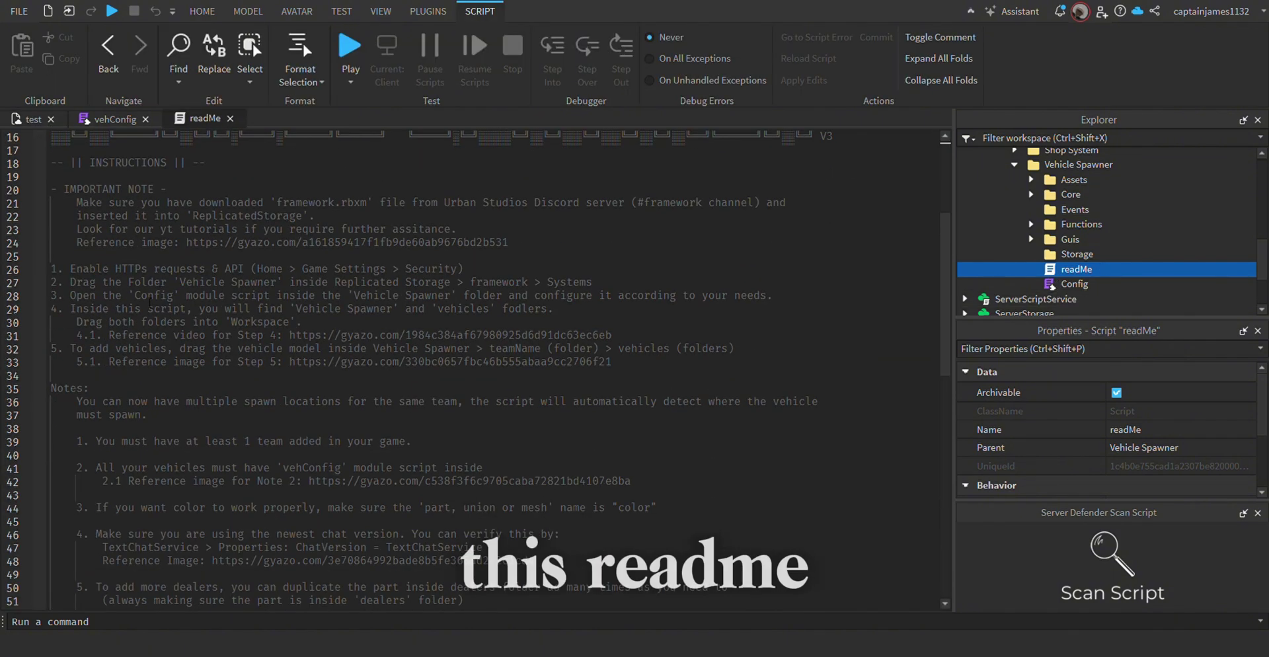
scroll(158, 295, down, 10)
scroll(201, 325, up, 4)
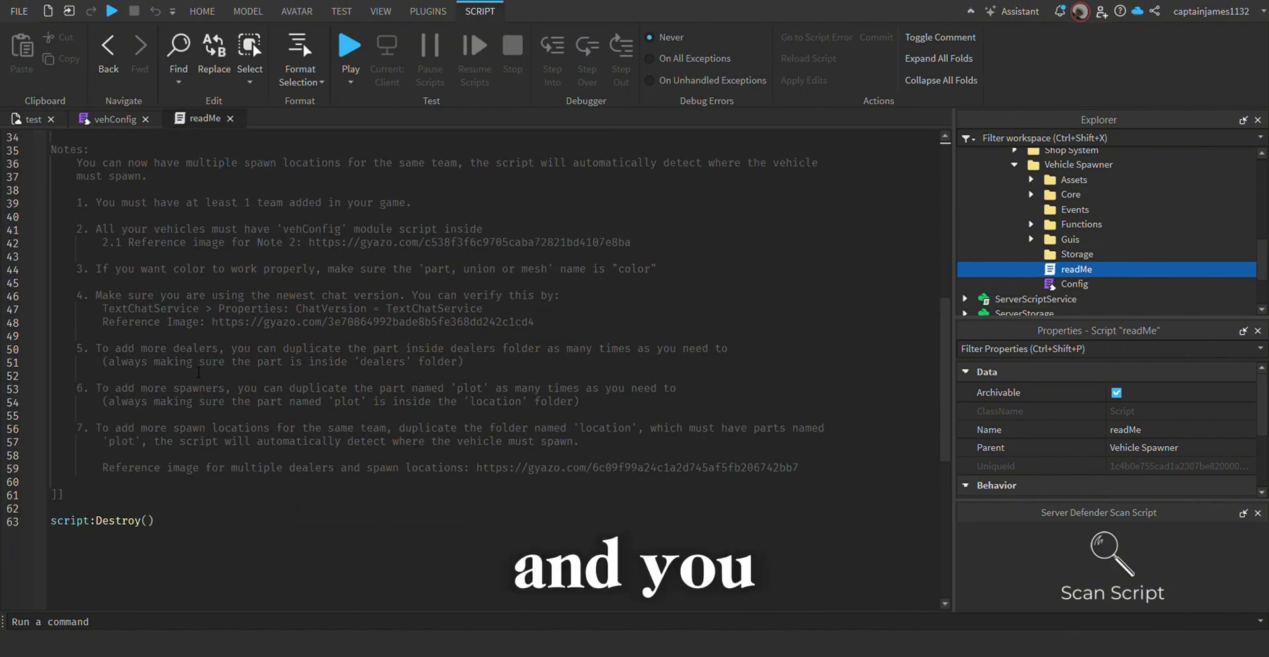
scroll(207, 355, up, 4)
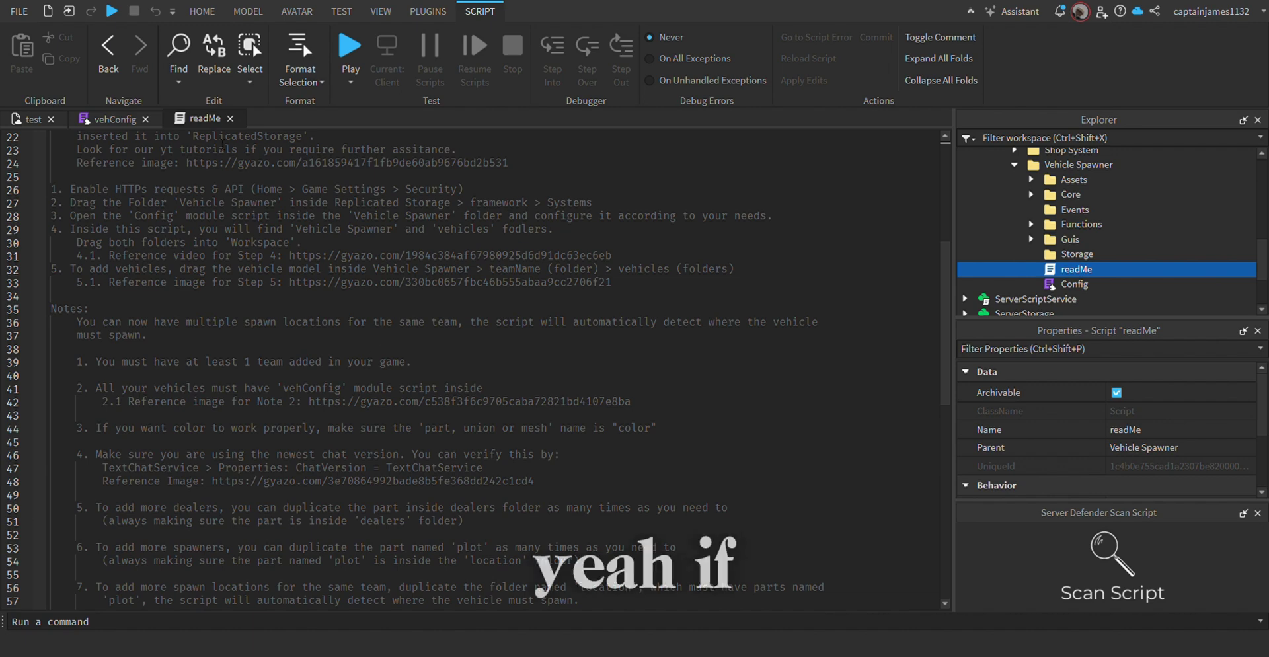
click(230, 118)
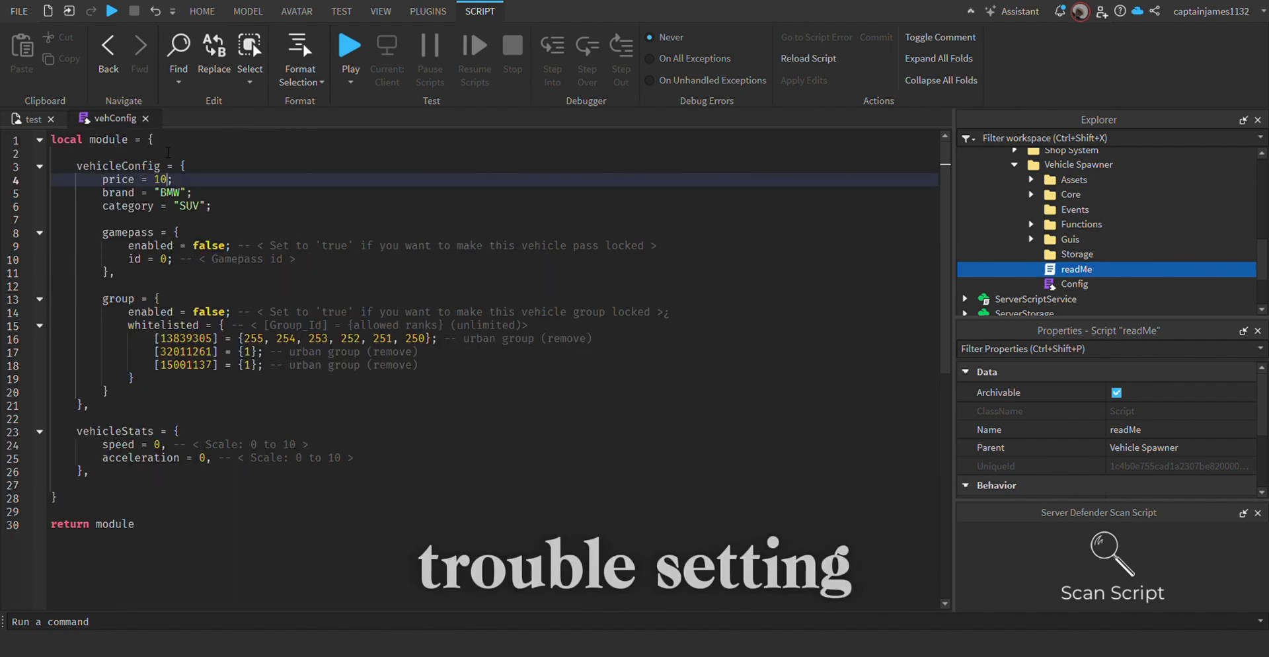
click(30, 119)
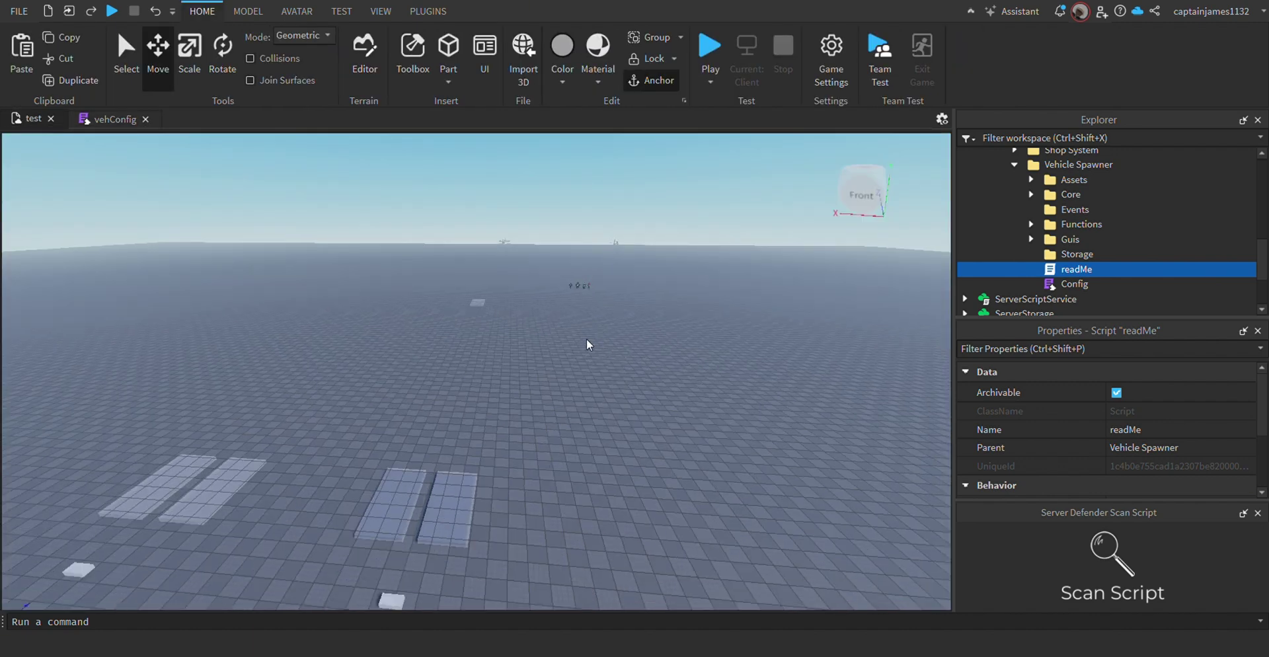